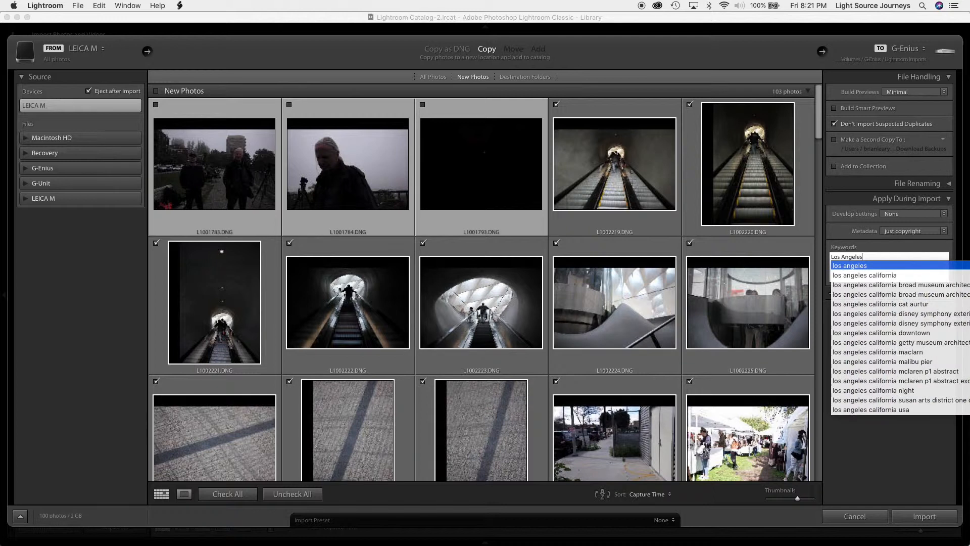
Step: Enter "los angeles" and "California" as the keywords to apply to the photos during import
key(Return)
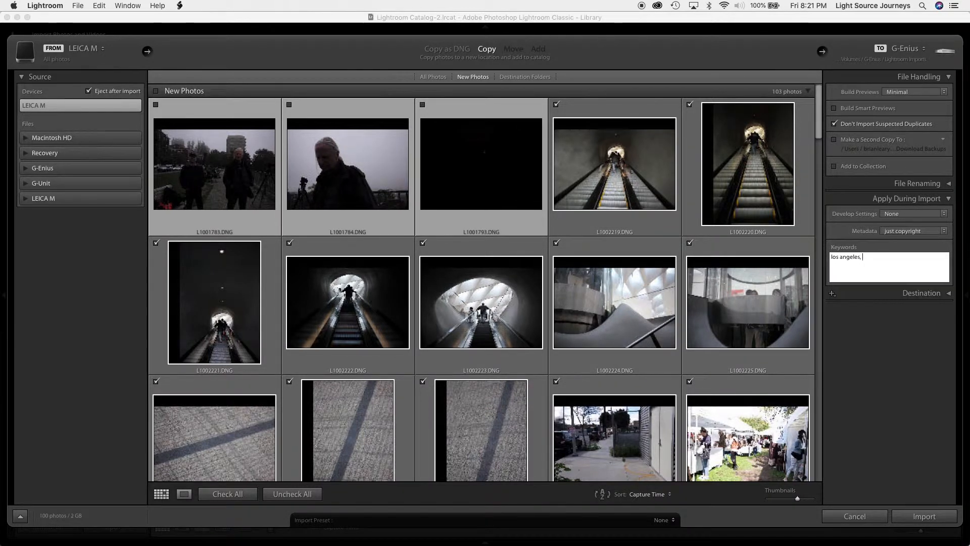
text(California)
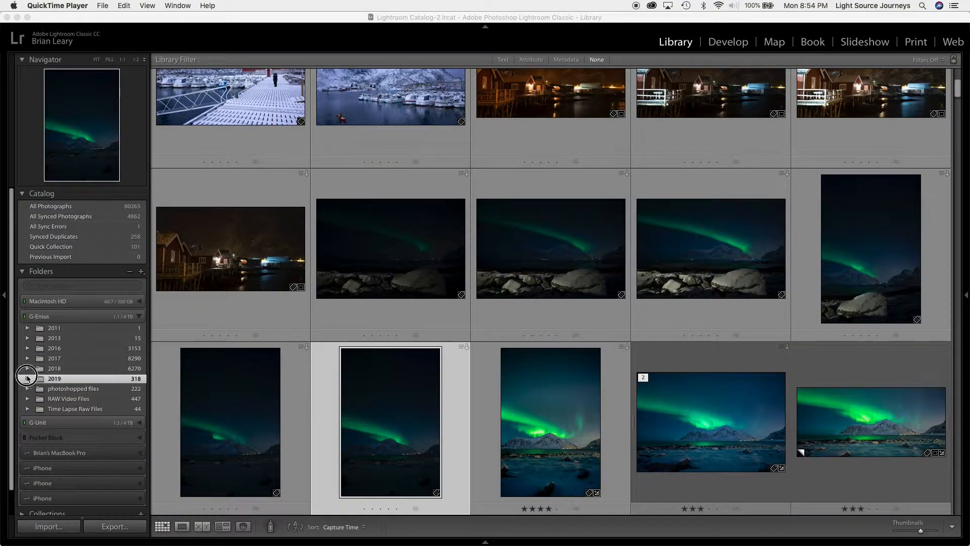
Step: Expand the 2019 folder and show the photos of subfolders 02-26, 03-09 and 03-20 together
click(27, 378)
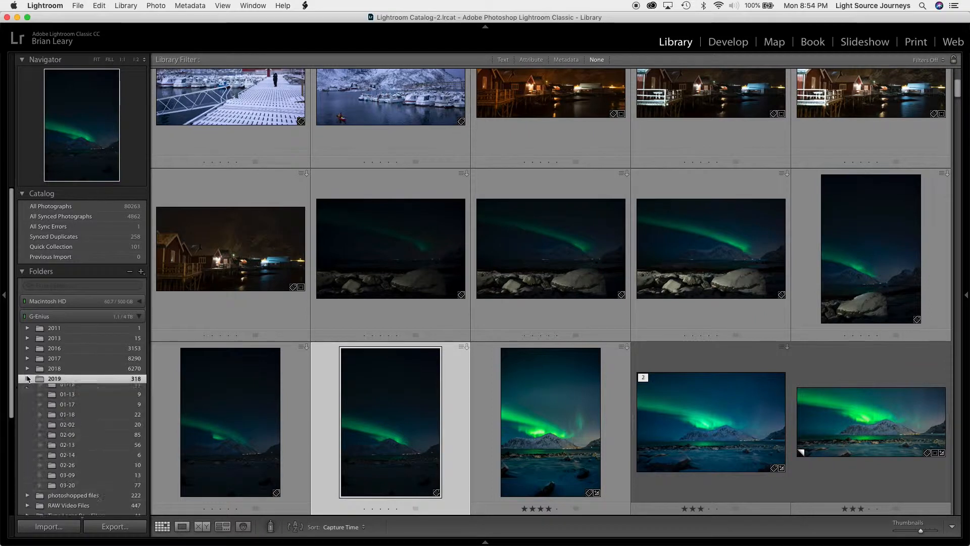
click(85, 470)
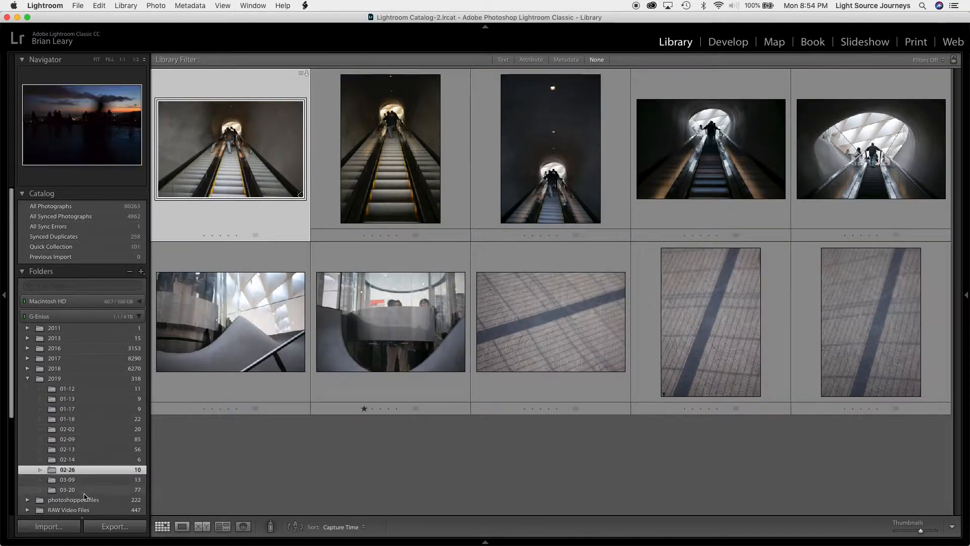
shift+click(84, 493)
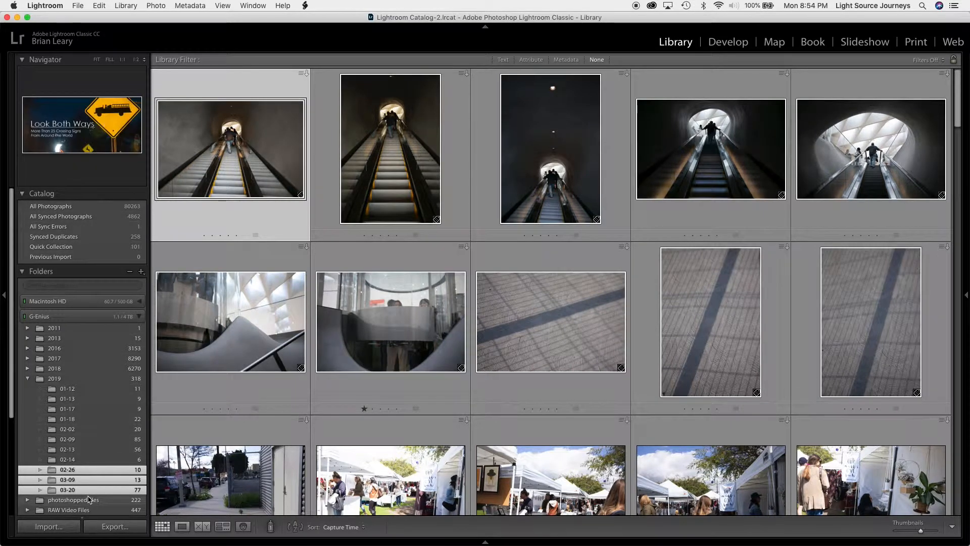
Step: Look through the imported photos, select the vertical downtown night shot and display its keyword tags
scroll(181, 437, down, 20)
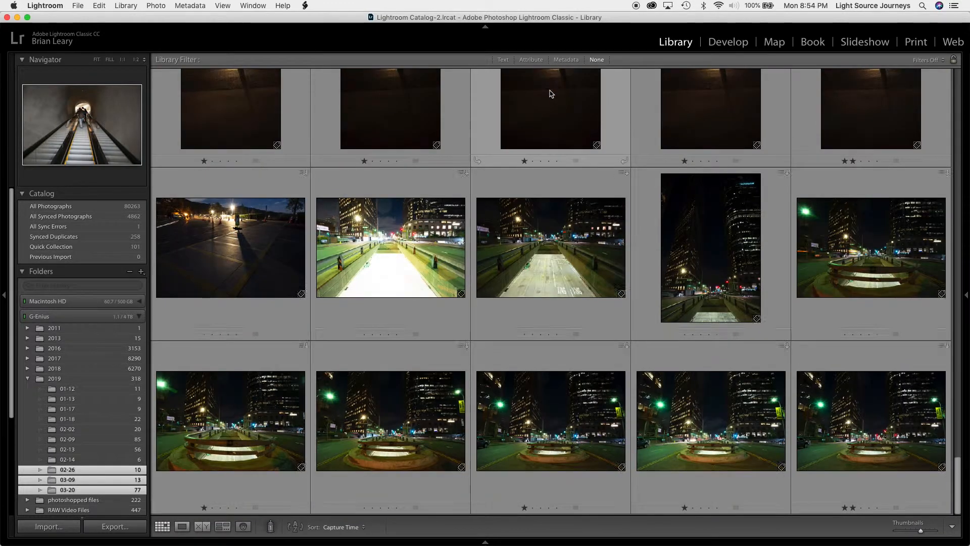
scroll(551, 94, up, 20)
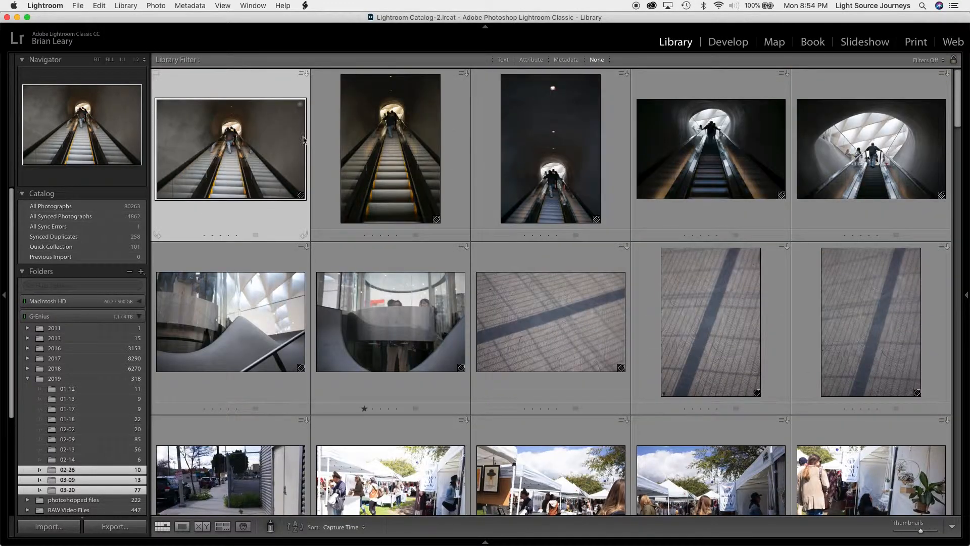
scroll(251, 160, down, 20)
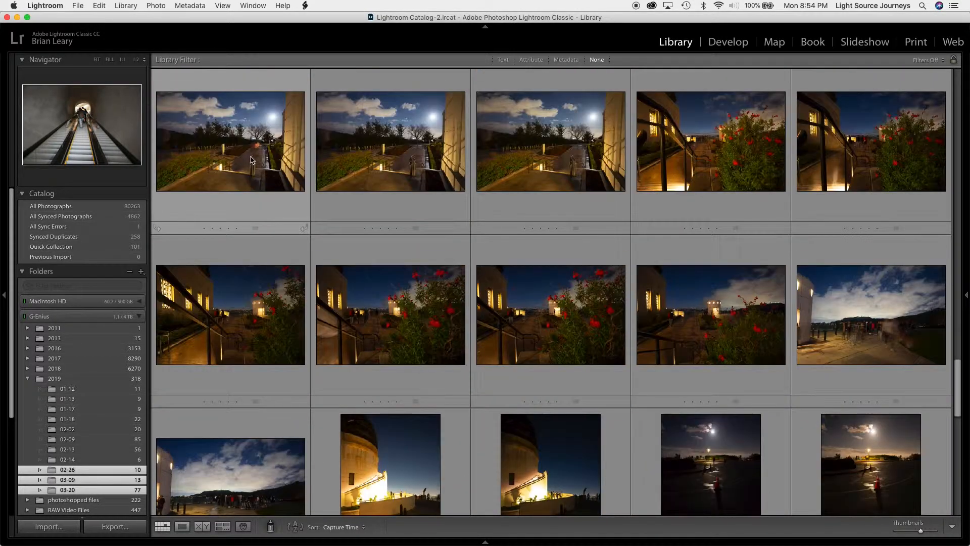
scroll(251, 160, down, 20)
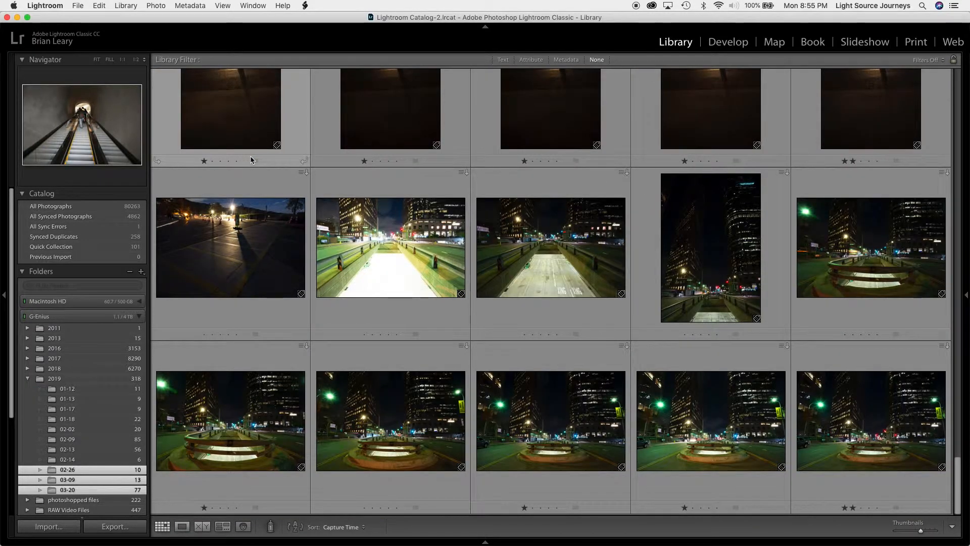
click(710, 240)
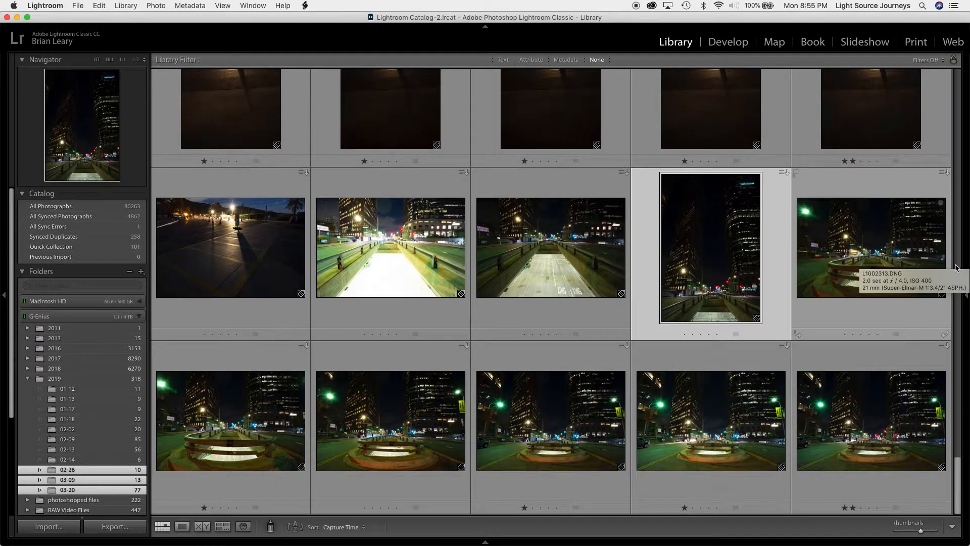
mouse_move(966, 268)
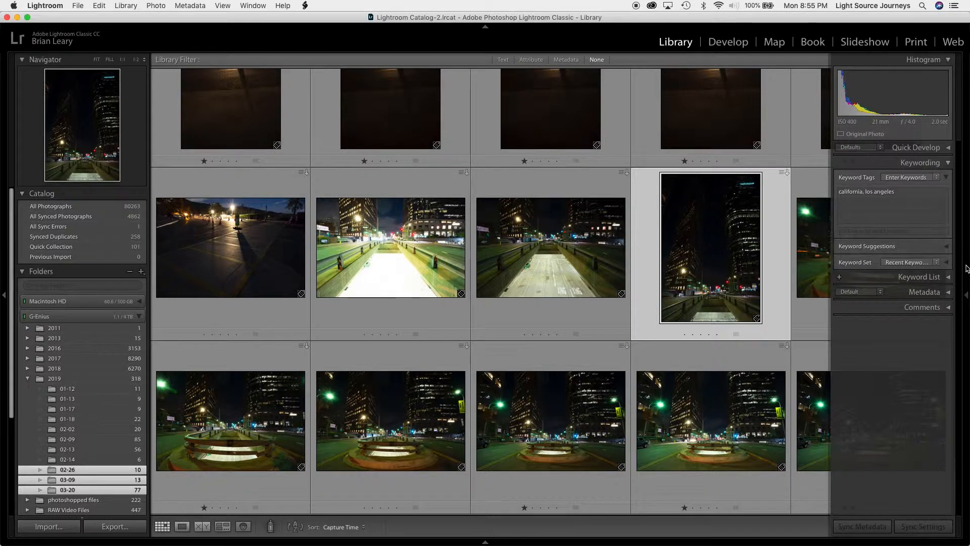
click(966, 267)
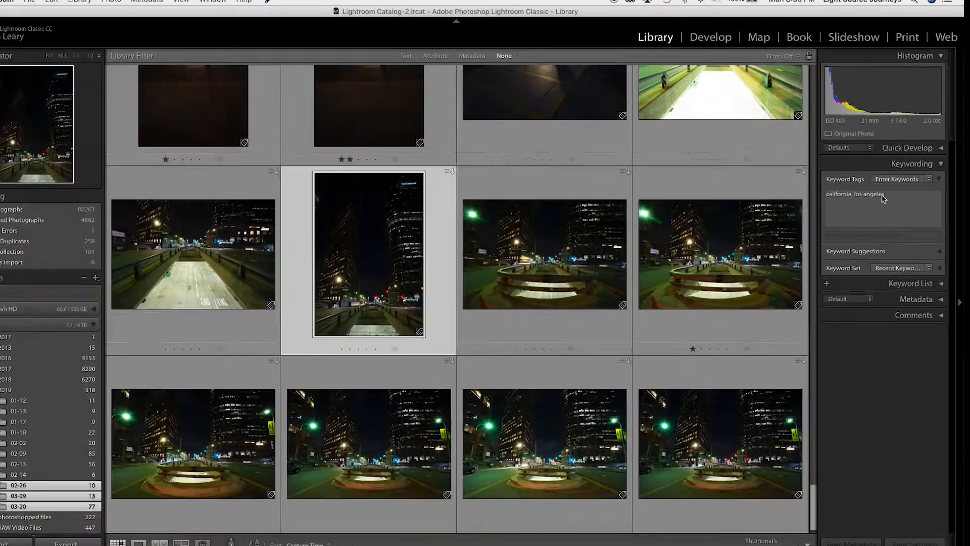
Step: Add the keywords downtown and night to the nine downtown street photos, from the overexposed road shot through the last photo
click(732, 417)
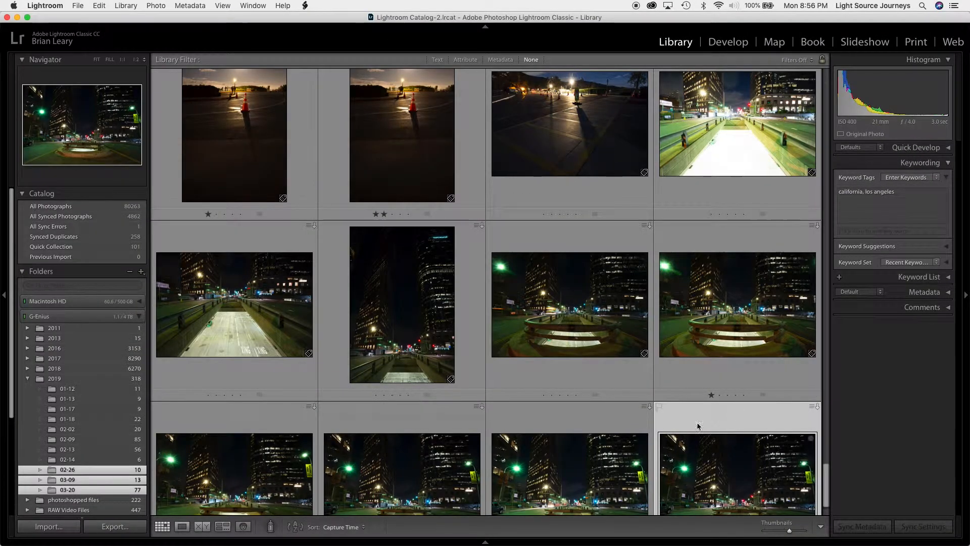
scroll(714, 424, down, 2)
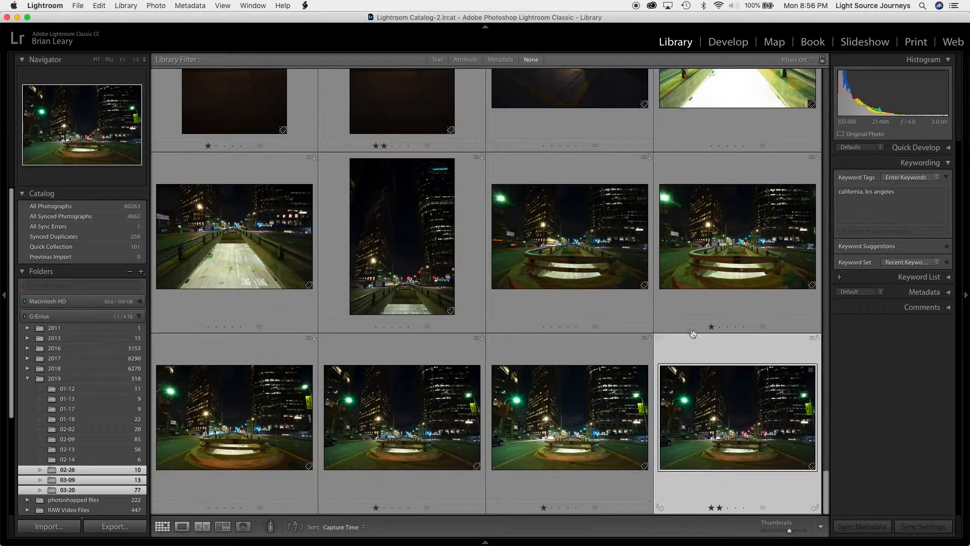
scroll(746, 205, up, 2)
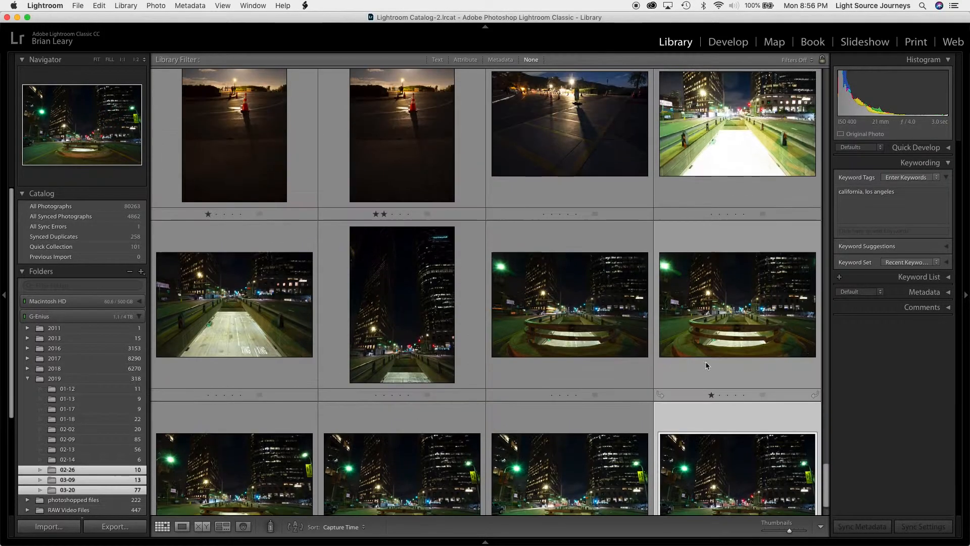
shift+click(742, 202)
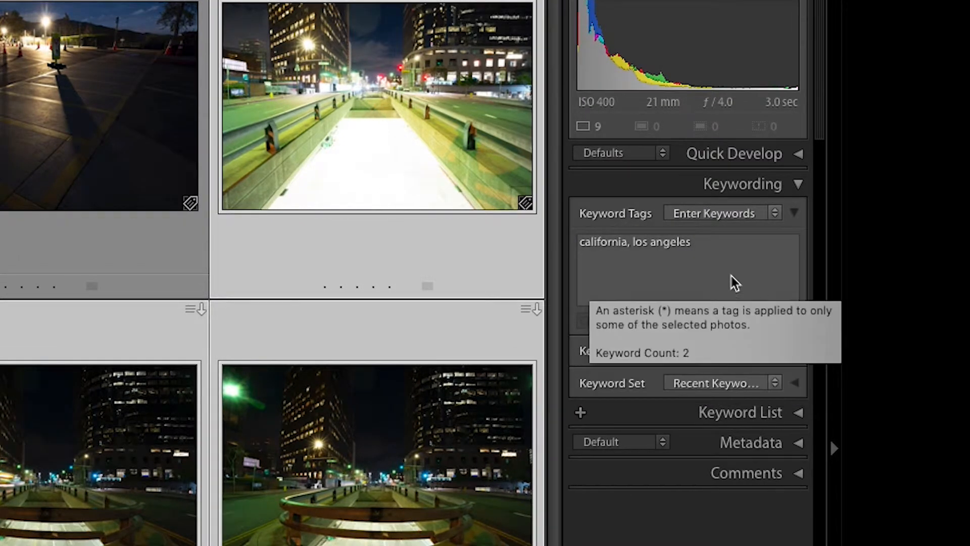
click(713, 278)
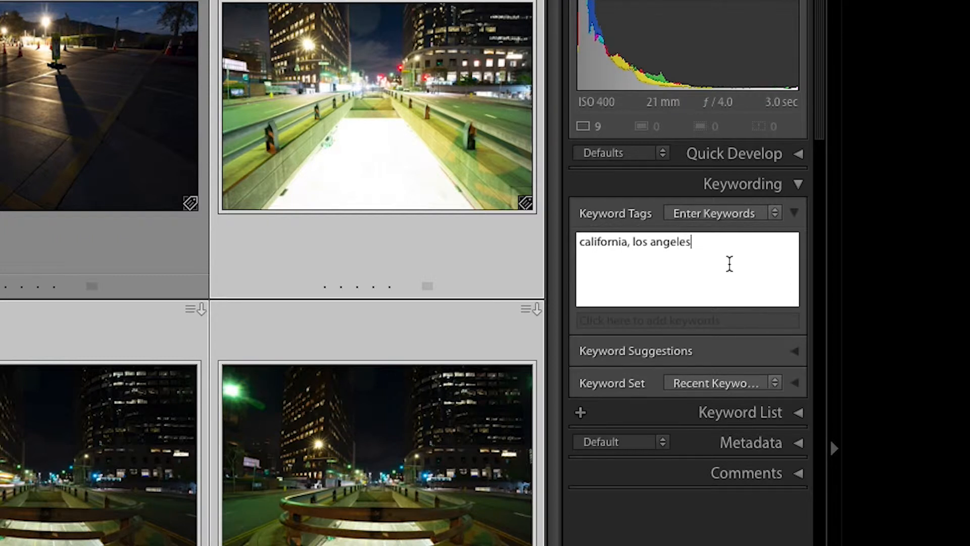
text(,)
key(Escape)
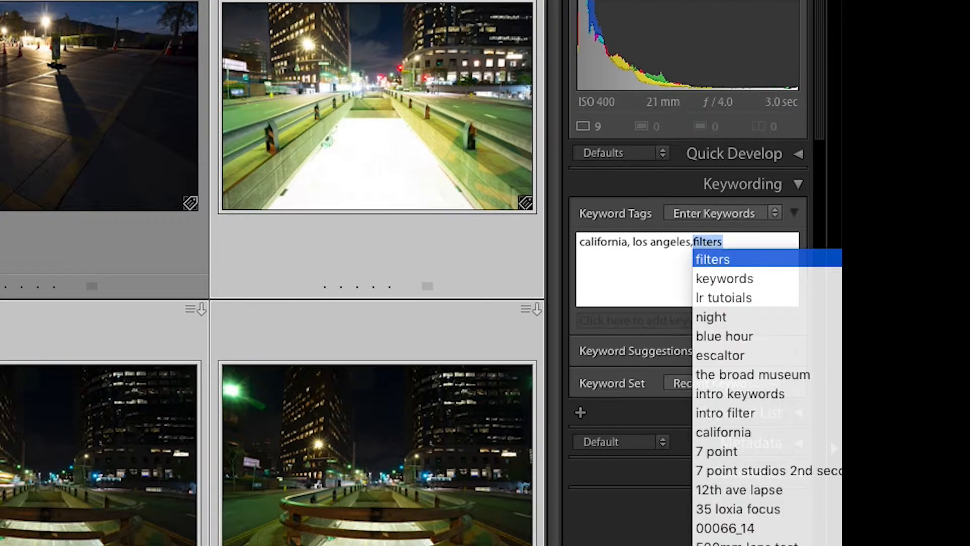
text(downtown washington)
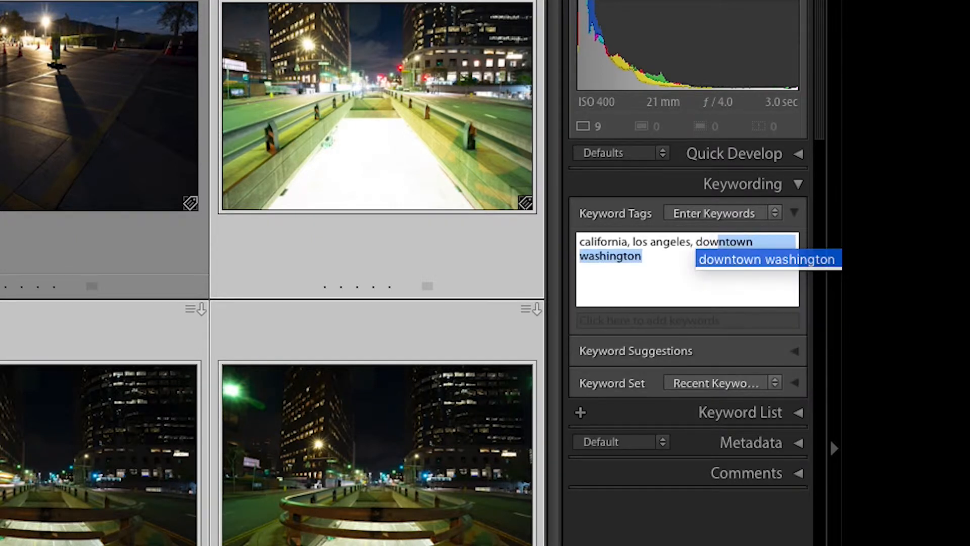
key(Escape)
text(town,)
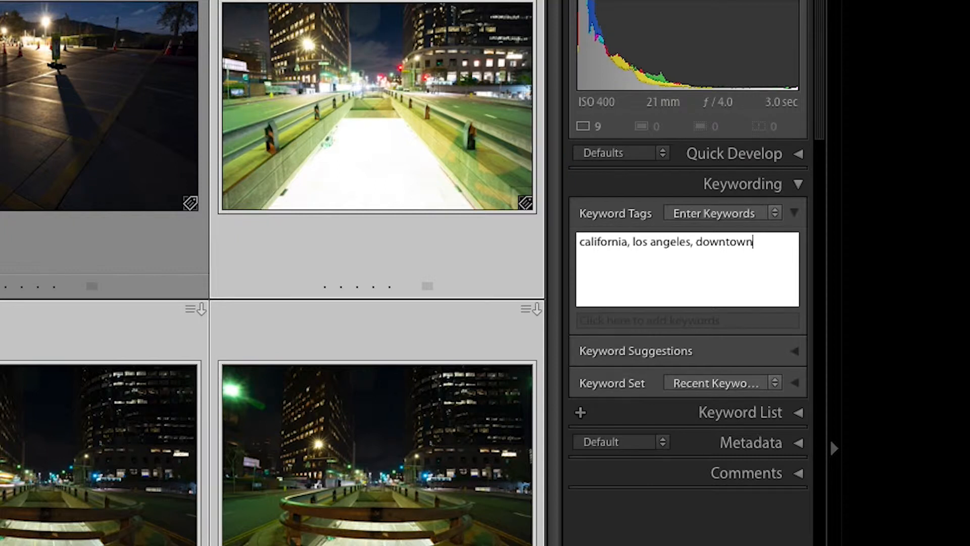
text(night)
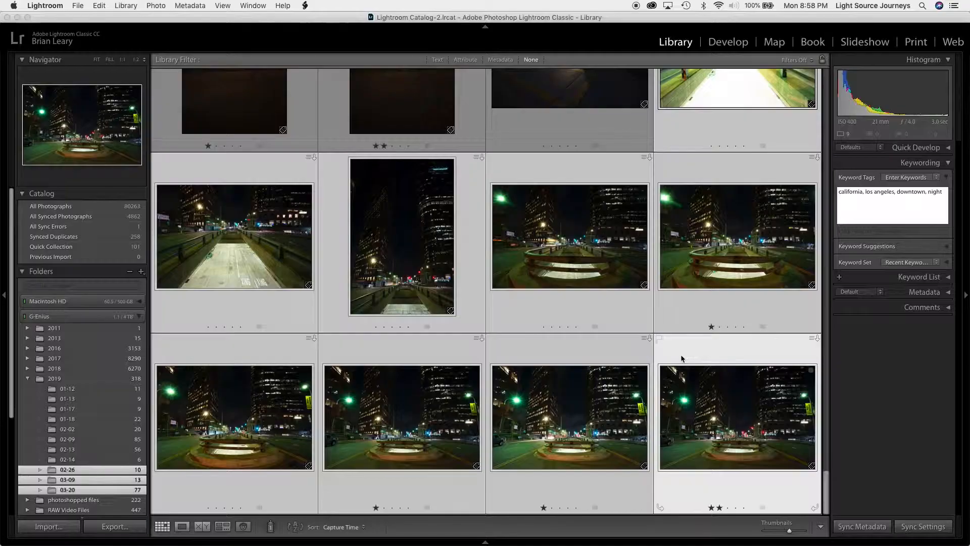
key(Return)
click(685, 342)
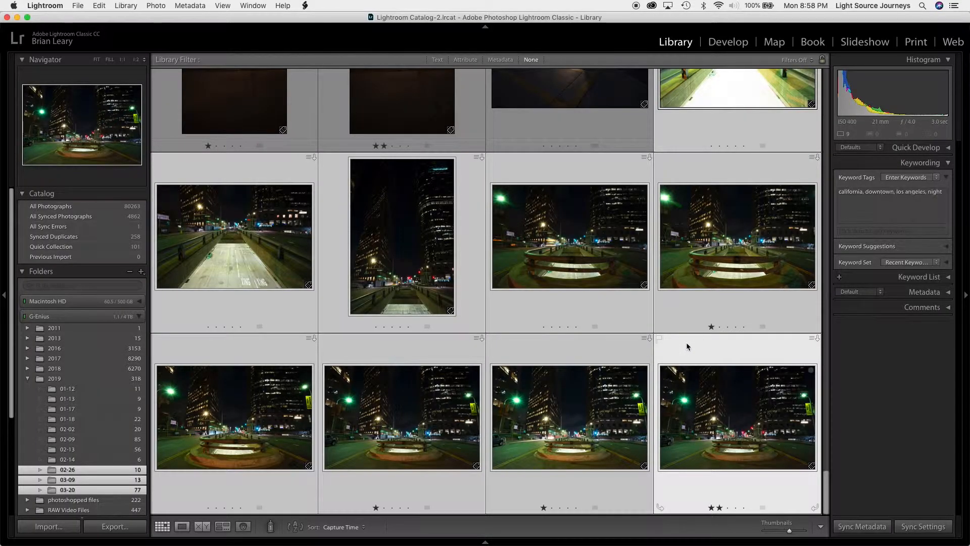
Step: Apply the night keyword to all photos from the dark dusk skyline shot through the last photo
scroll(709, 388, up, 20)
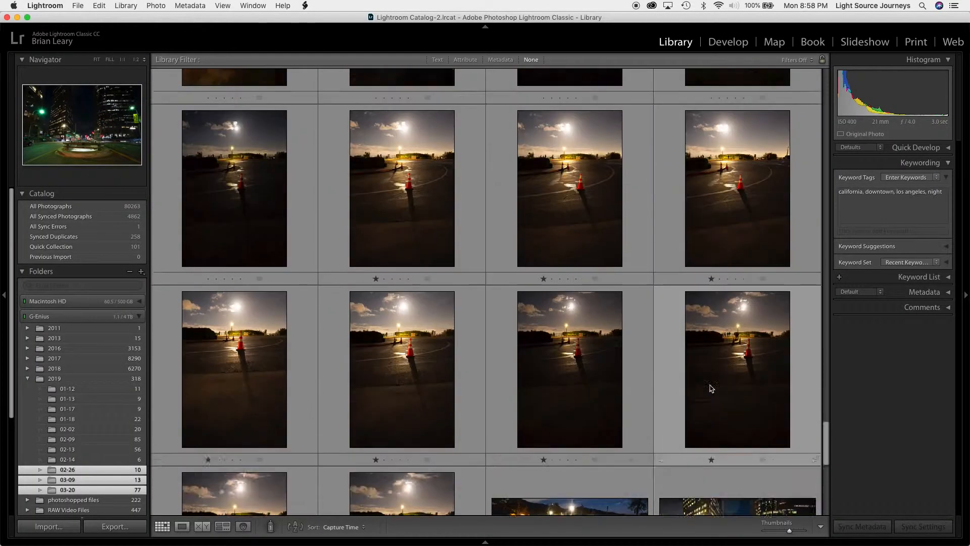
scroll(710, 385, up, 20)
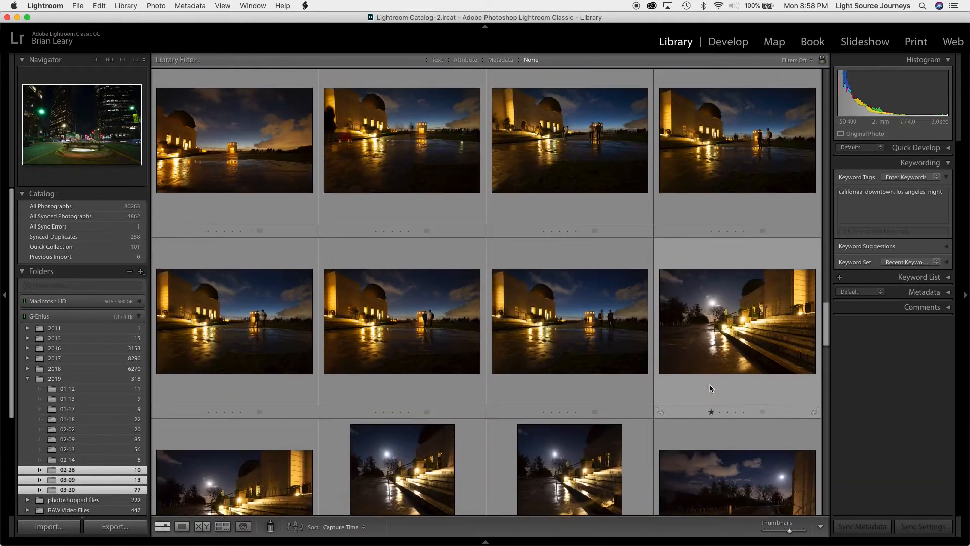
scroll(709, 388, up, 20)
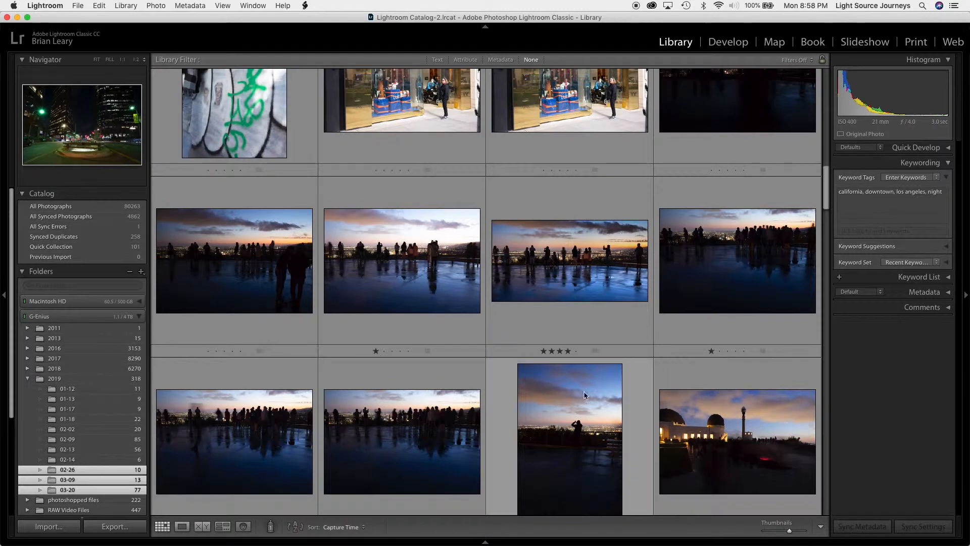
scroll(439, 320, up, 3)
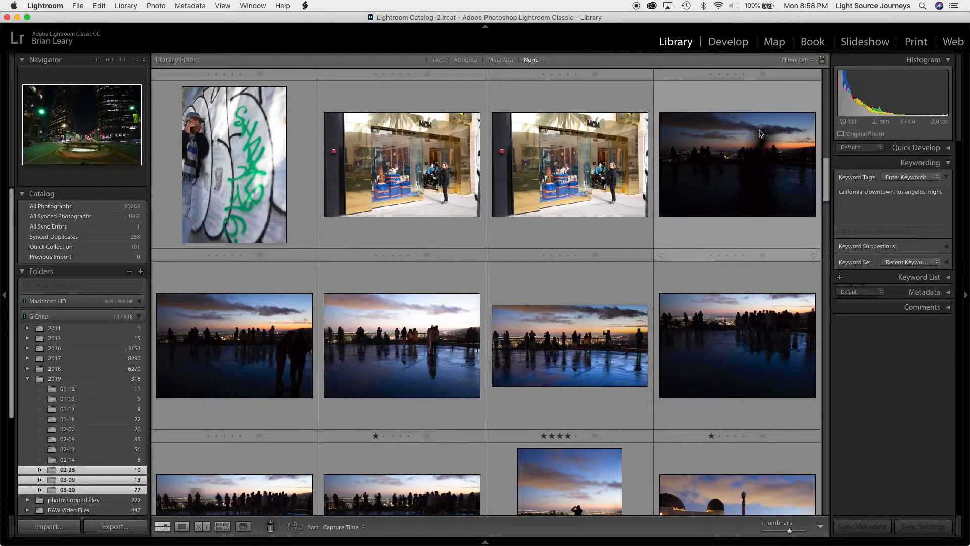
key(super+a)
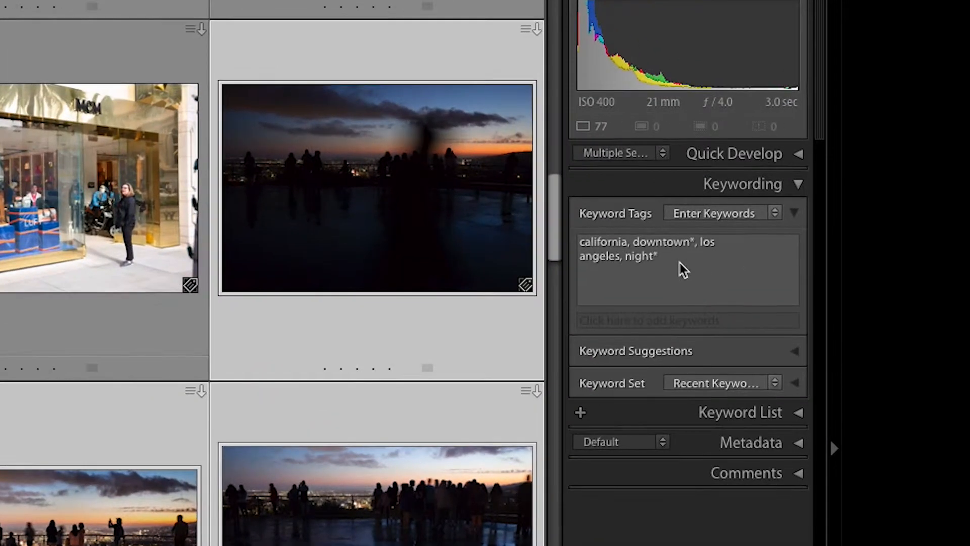
mouse_move(697, 260)
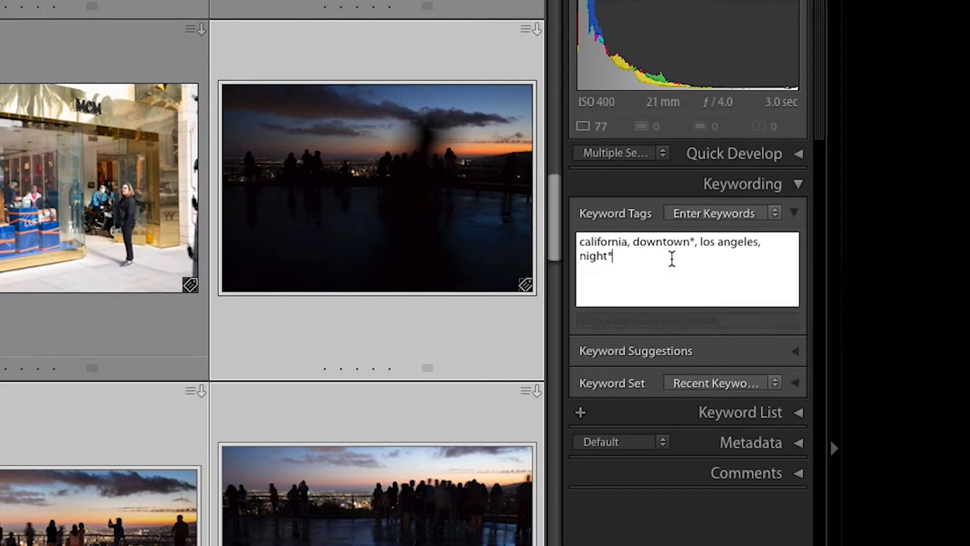
mouse_move(672, 259)
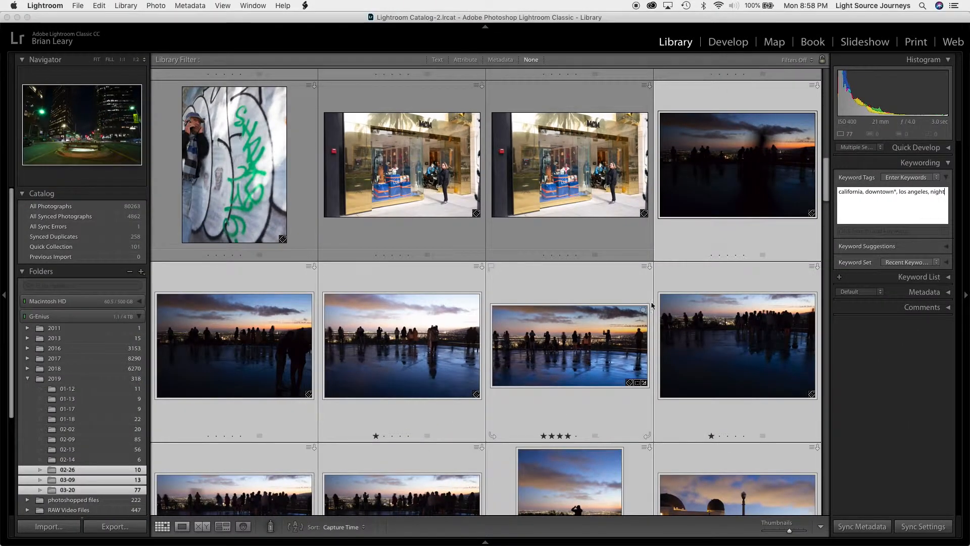
click(714, 239)
Step: Check the keyword tags of the dark dusk skyline photo and a traffic cone photo, and look through the other night shots
click(714, 240)
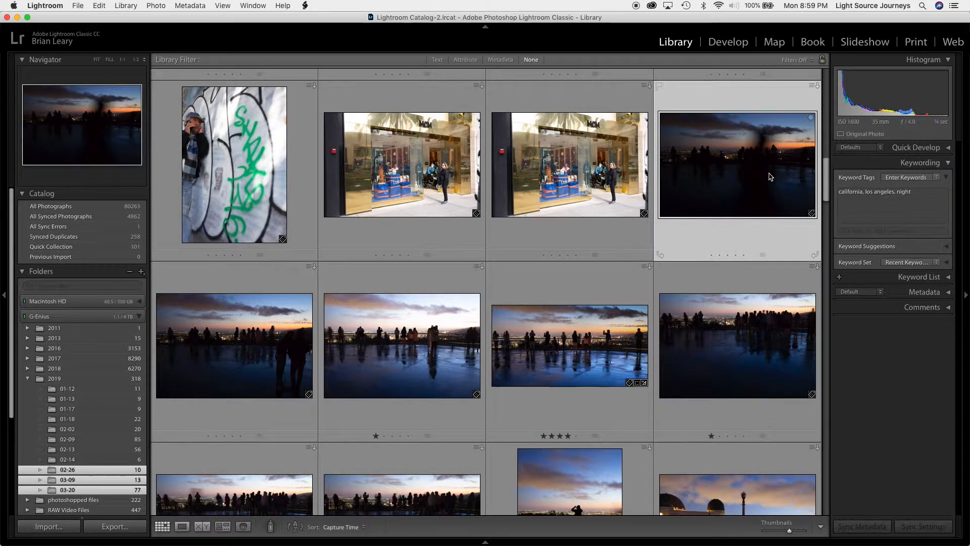
scroll(740, 323, down, 15)
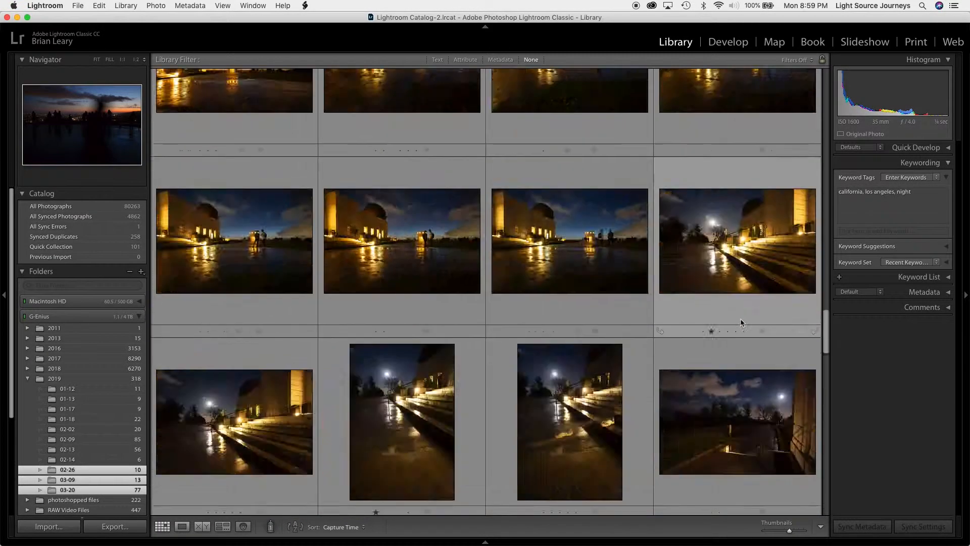
scroll(741, 324, down, 2)
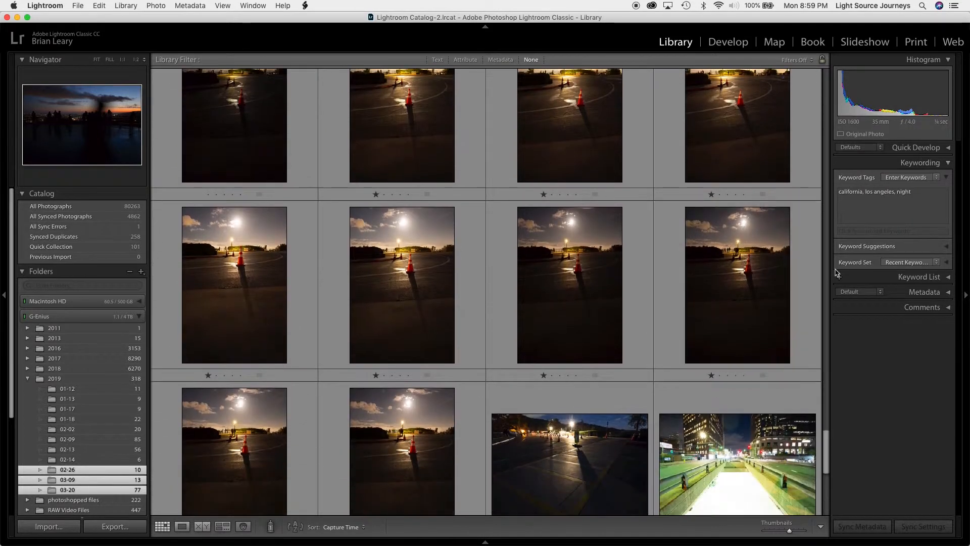
click(776, 286)
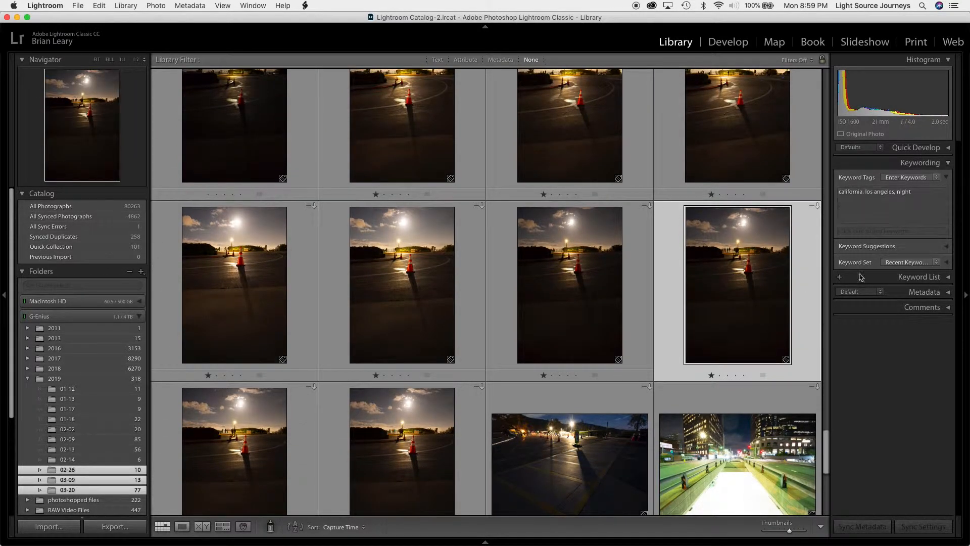
scroll(752, 420, down, 4)
scroll(752, 419, up, 10)
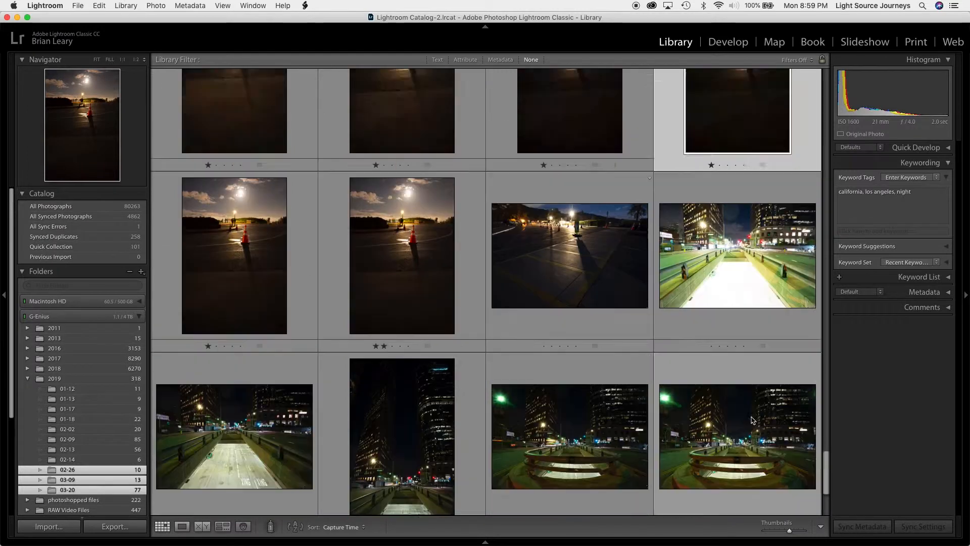
scroll(752, 420, up, 15)
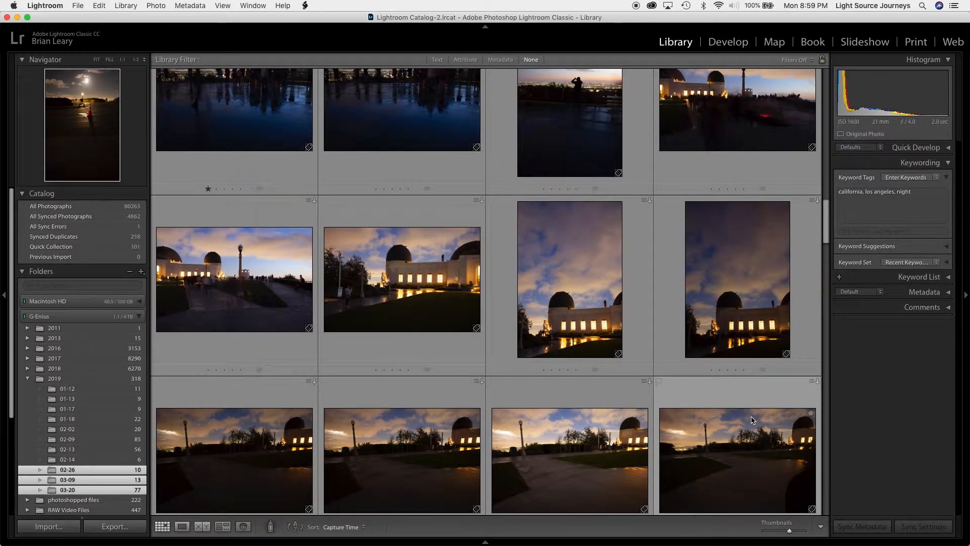
Step: Look through the observatory photos to find where the blue hour shots end and the darker night shots begin
scroll(752, 419, up, 1)
scroll(752, 419, up, 2)
scroll(752, 419, down, 3)
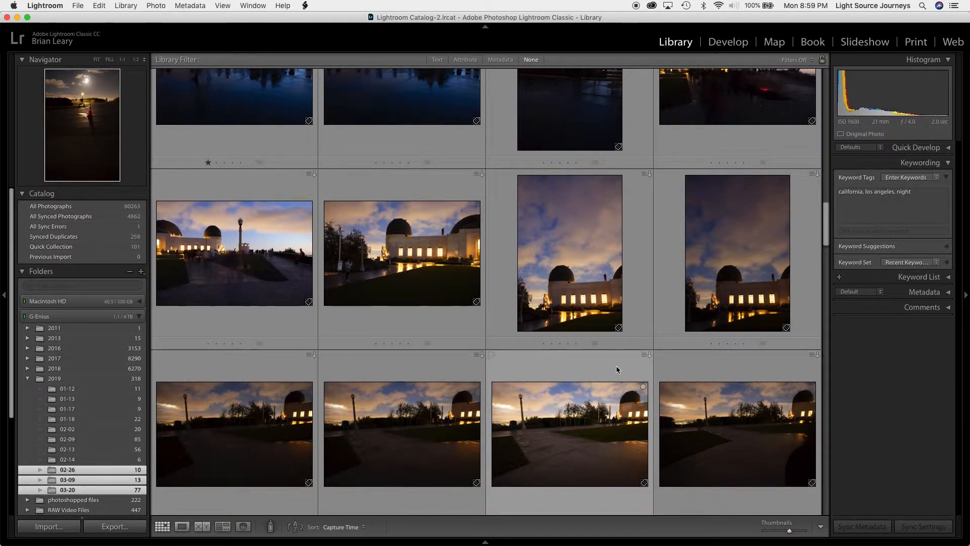
scroll(617, 369, down, 1)
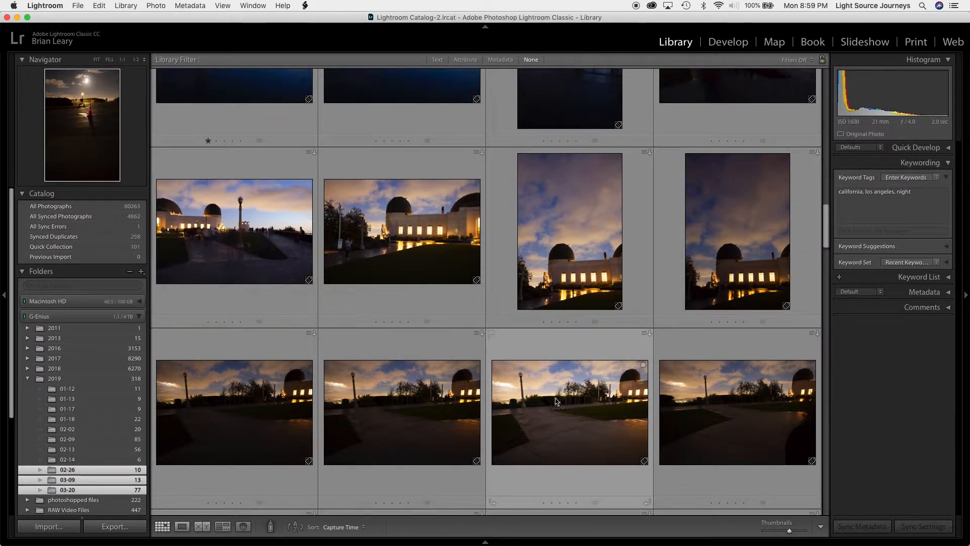
scroll(610, 404, down, 1)
scroll(610, 405, down, 5)
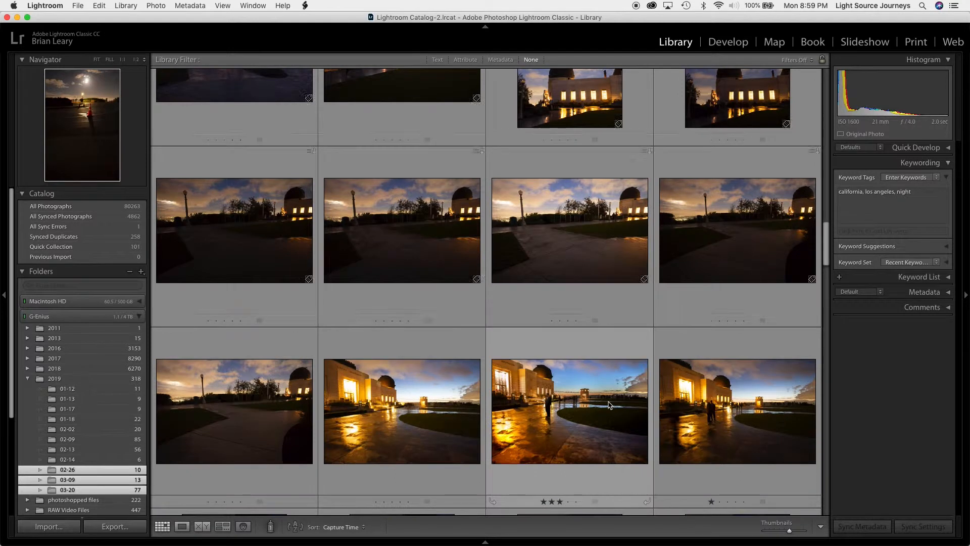
scroll(609, 405, down, 5)
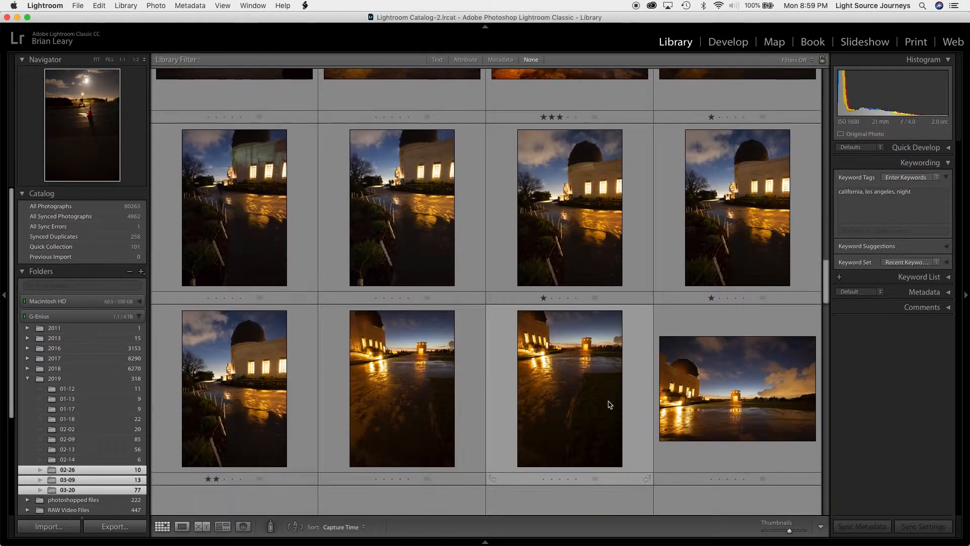
scroll(610, 405, down, 5)
scroll(610, 405, up, 3)
scroll(610, 405, up, 4)
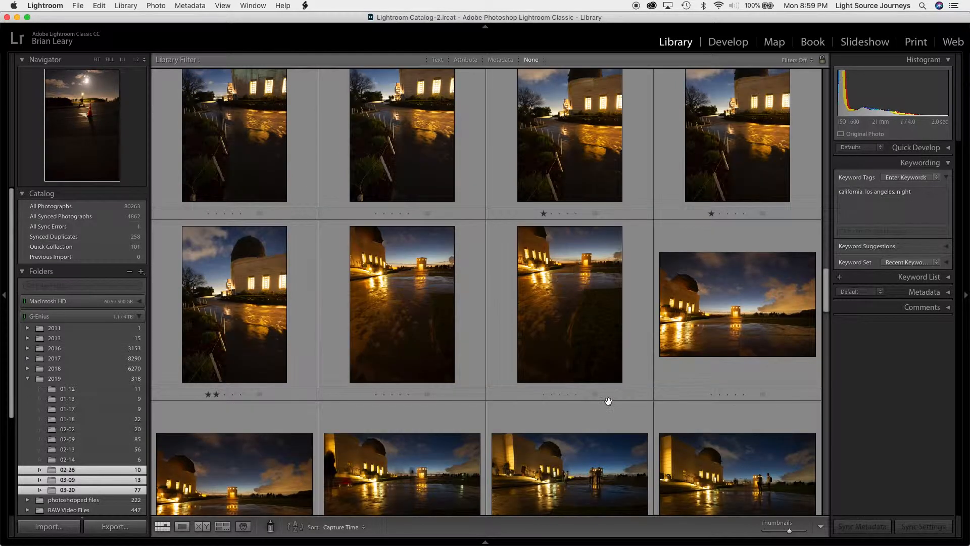
scroll(609, 405, up, 1)
scroll(610, 405, up, 3)
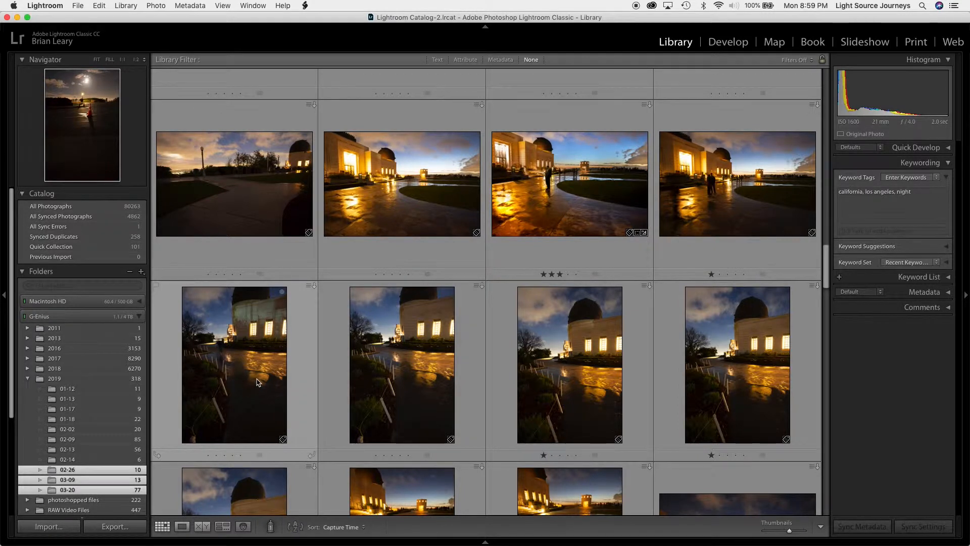
Step: Select the range from the one-star horizontal observatory photo with wet pavement back to the dark dusk skyline shot after the MCM storefront
click(718, 117)
scroll(717, 117, up, 3)
scroll(717, 118, up, 7)
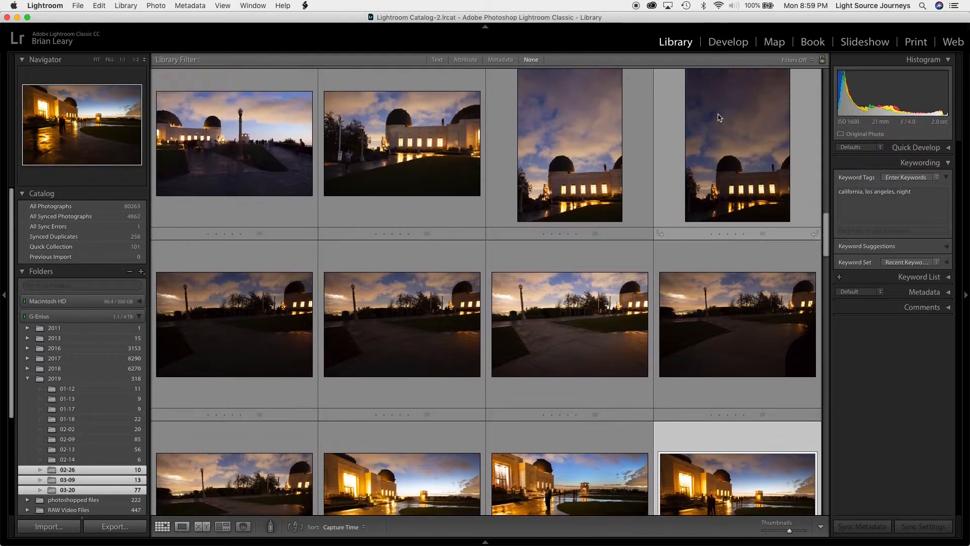
scroll(718, 117, up, 7)
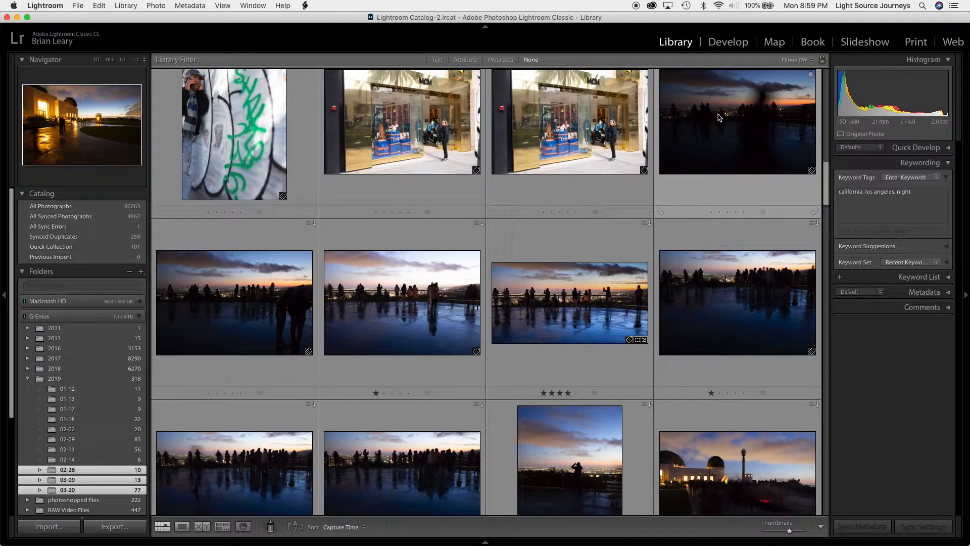
shift+click(719, 118)
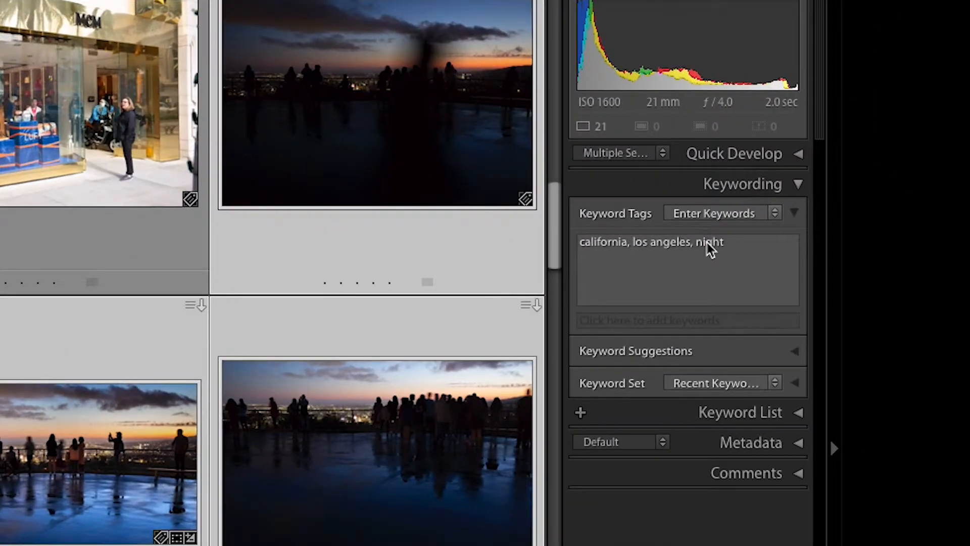
Step: Replace the keyword night with blue hour for the selected dusk and observatory photos
mouse_move(708, 243)
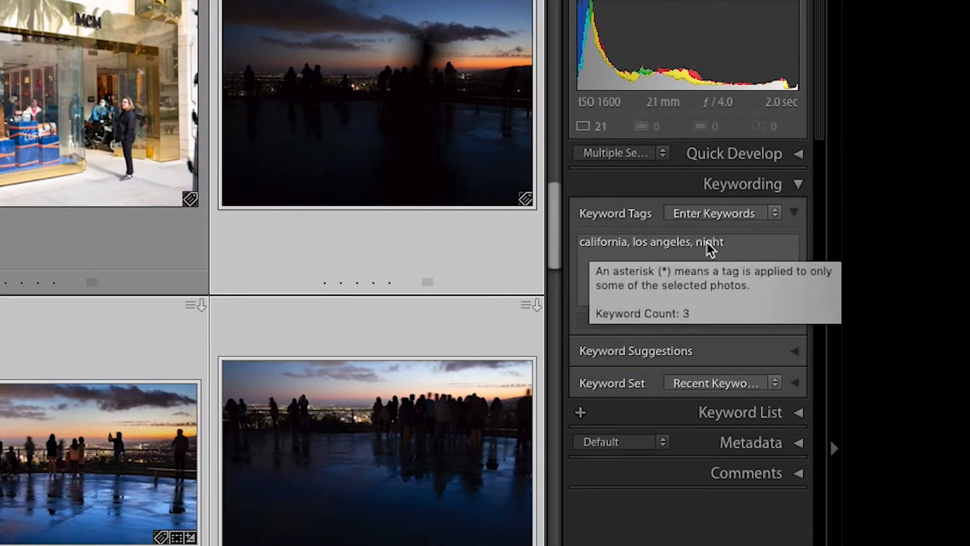
click(748, 244)
key(BackSpace)
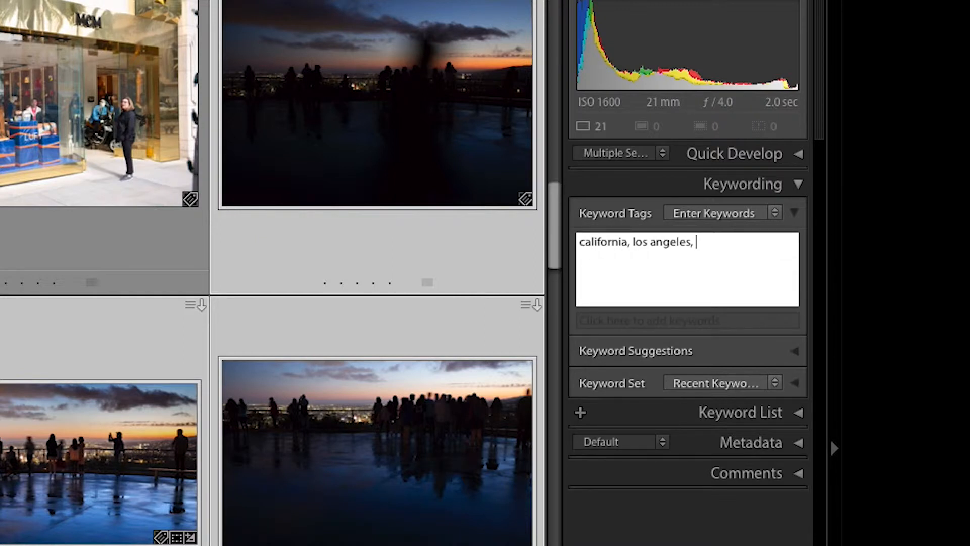
text(blue )
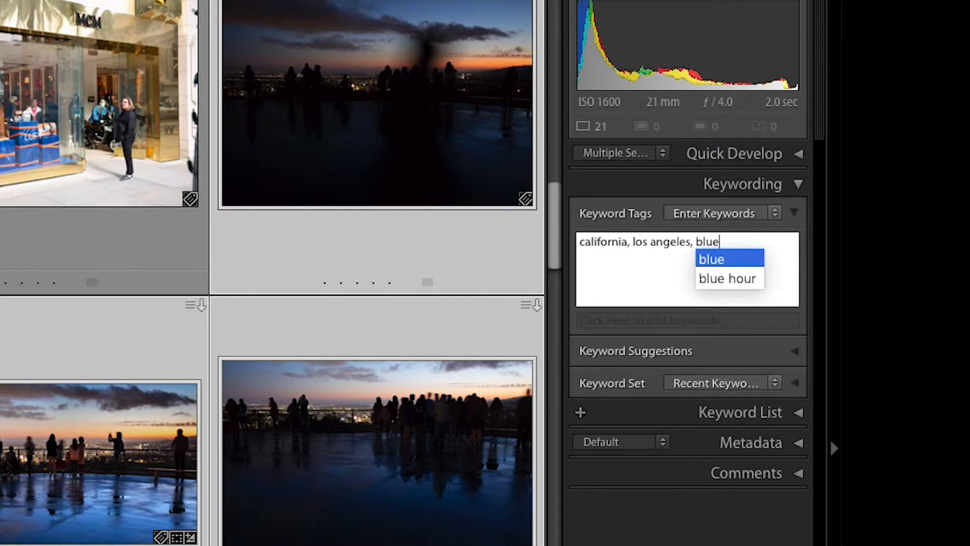
text(hour)
key(Return)
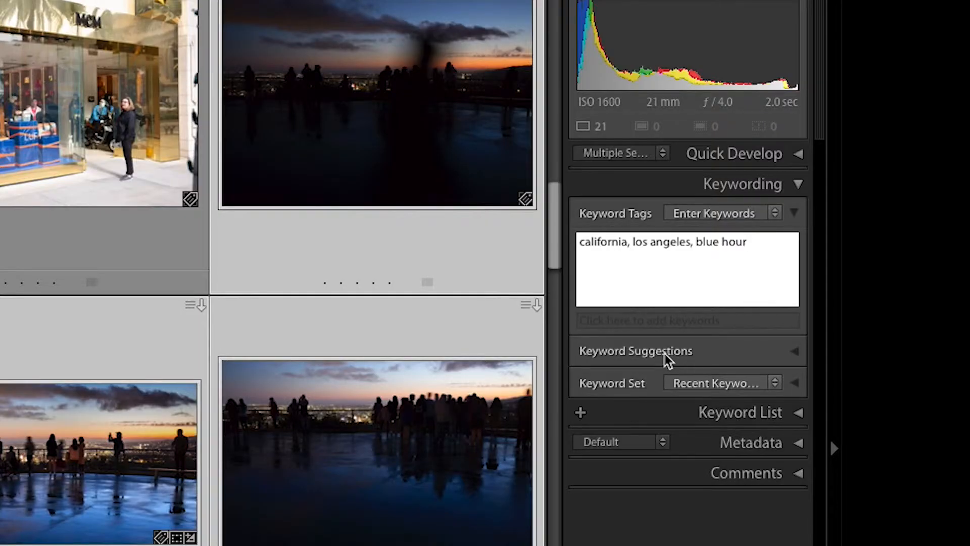
Step: Show the keyword suggestions and add the suggested keyword usa to the selected photos
click(796, 361)
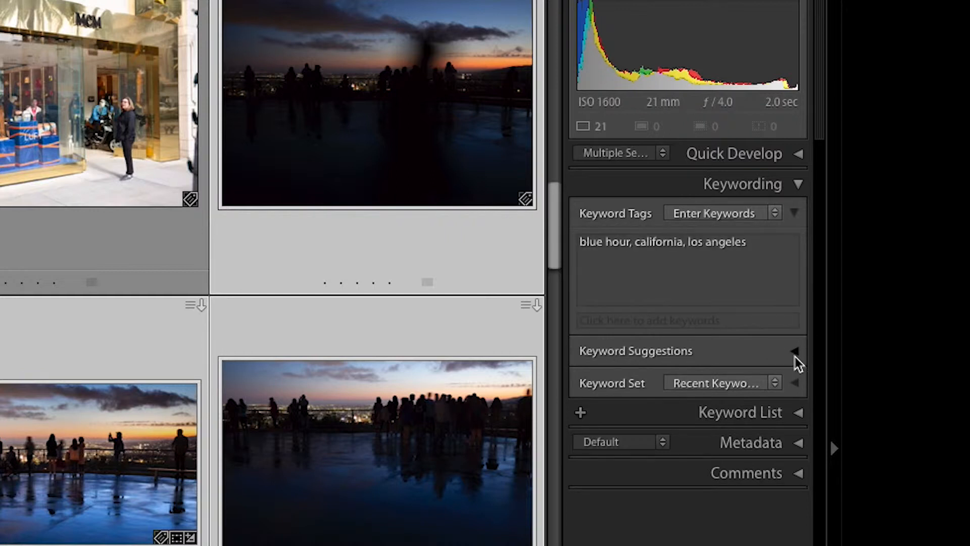
click(794, 355)
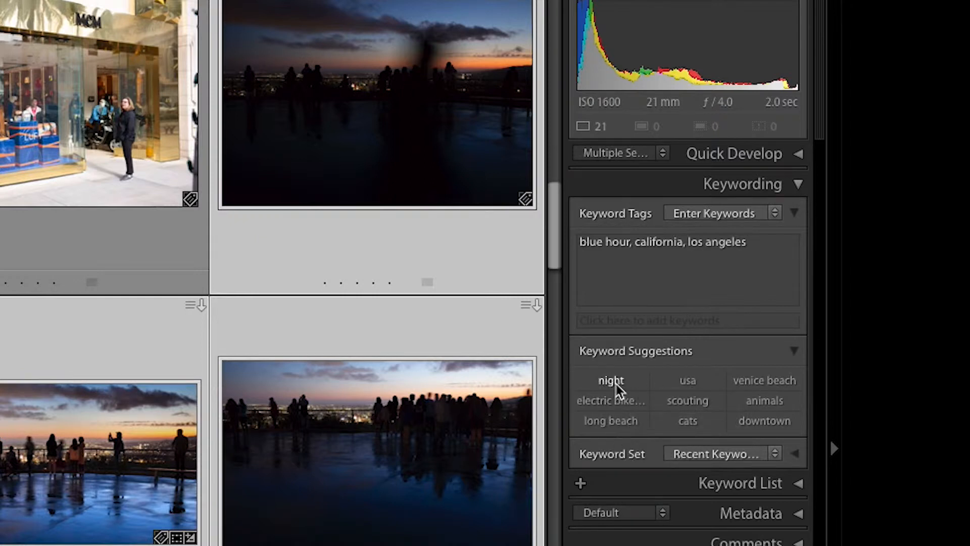
click(688, 388)
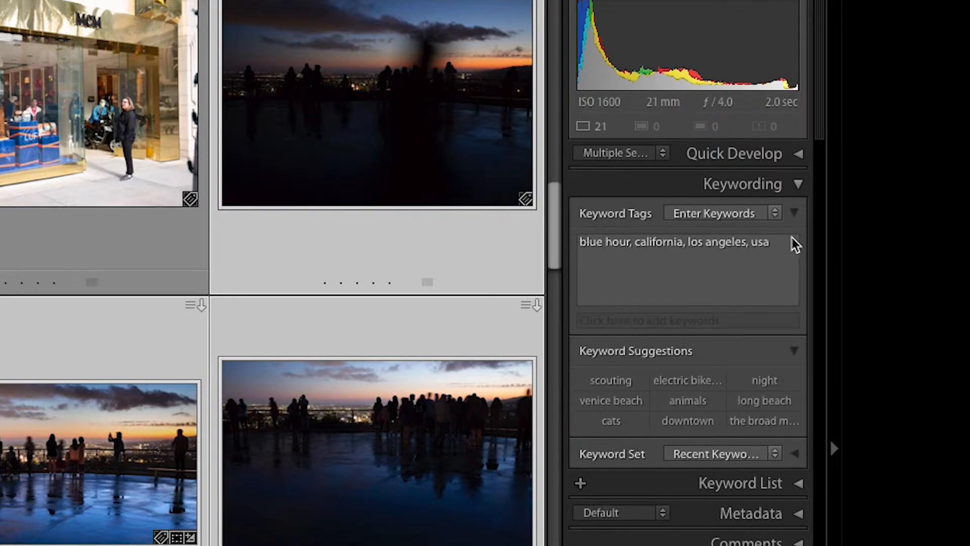
Step: Show the keyword set, preview the Outdoor Photography set and return to Recent Keywords
mouse_move(799, 253)
scroll(272, 273, down, 5)
scroll(273, 273, down, 8)
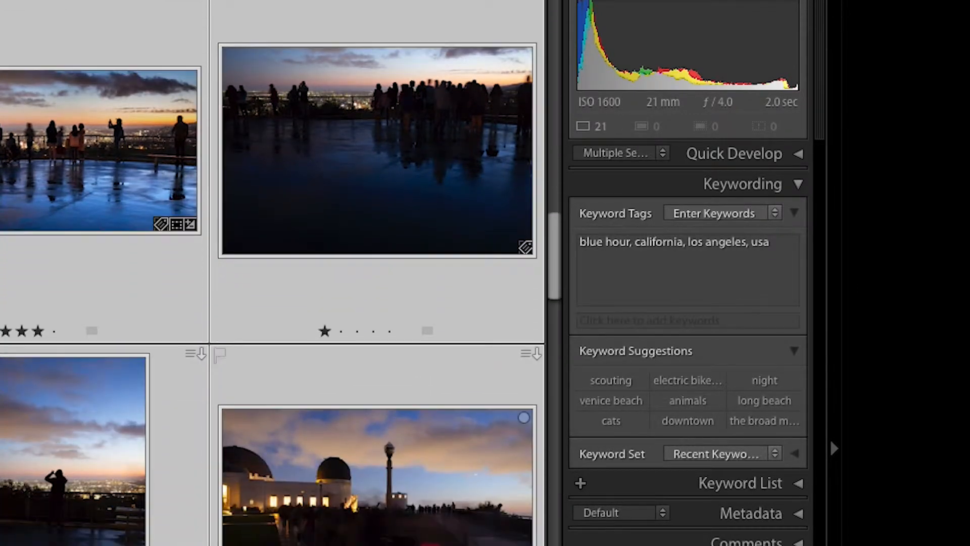
scroll(273, 273, down, 6)
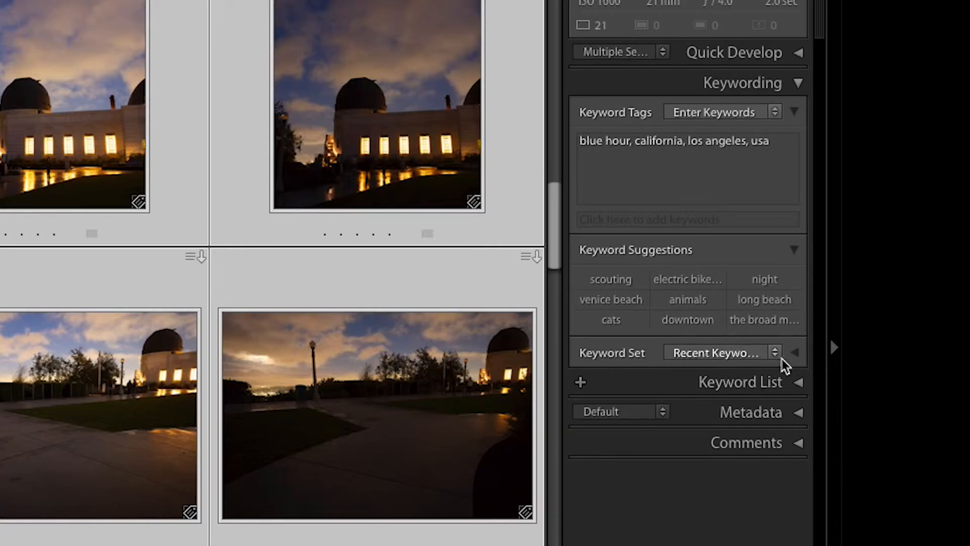
click(794, 352)
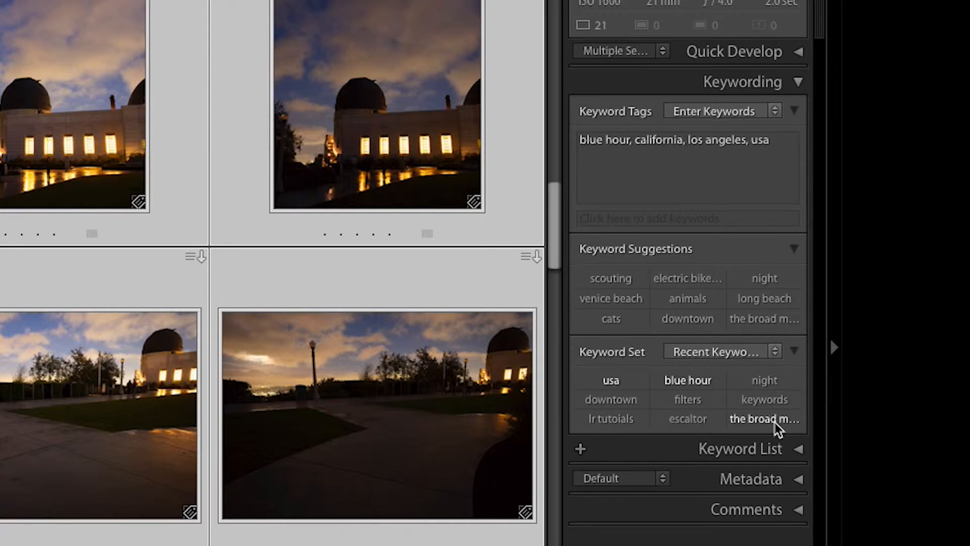
click(726, 355)
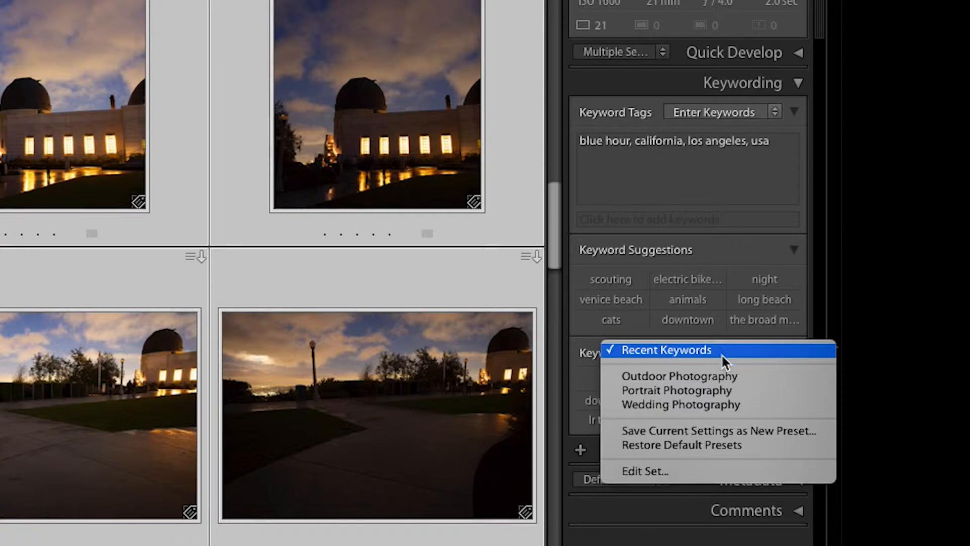
click(716, 375)
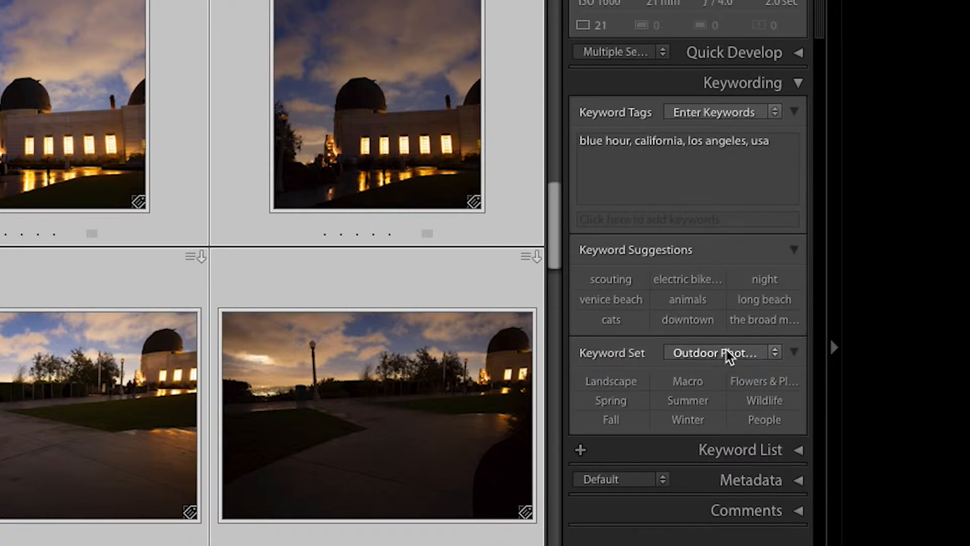
click(725, 354)
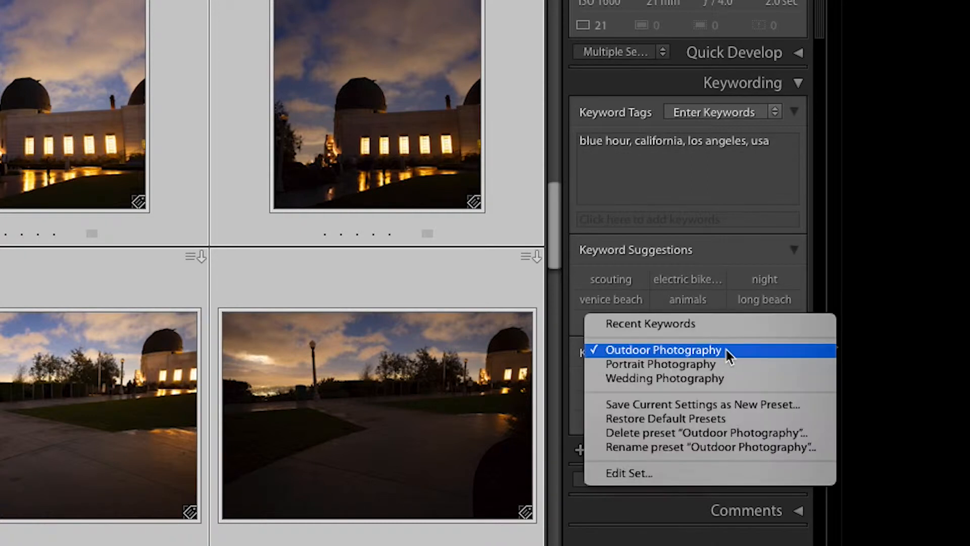
click(714, 322)
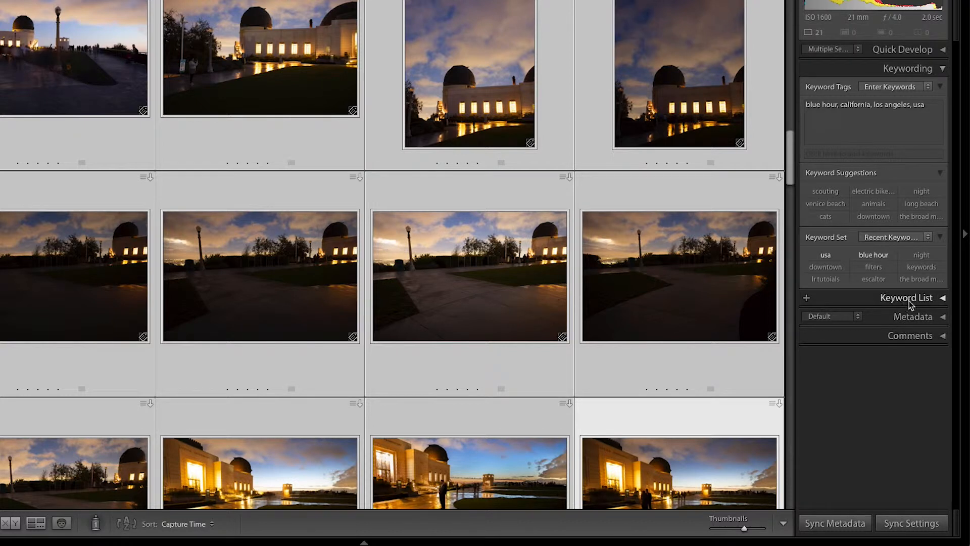
Step: Expand the keyword list and browse through the catalog's existing keywords
click(942, 300)
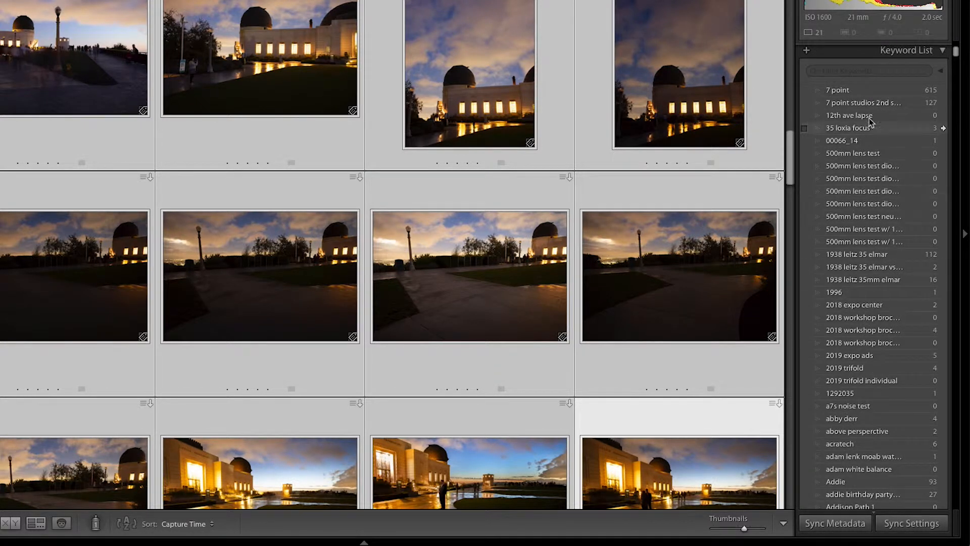
scroll(886, 273, down, 20)
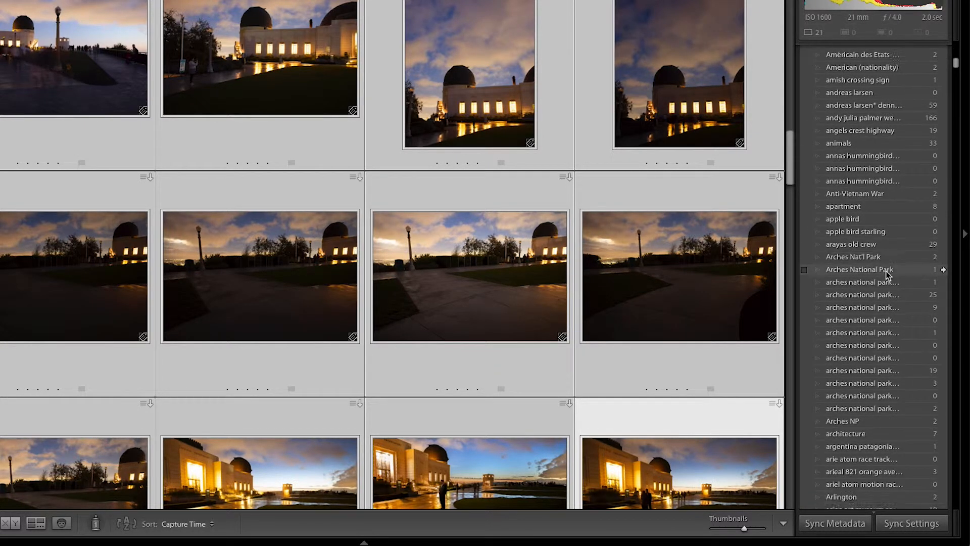
scroll(879, 275, down, 15)
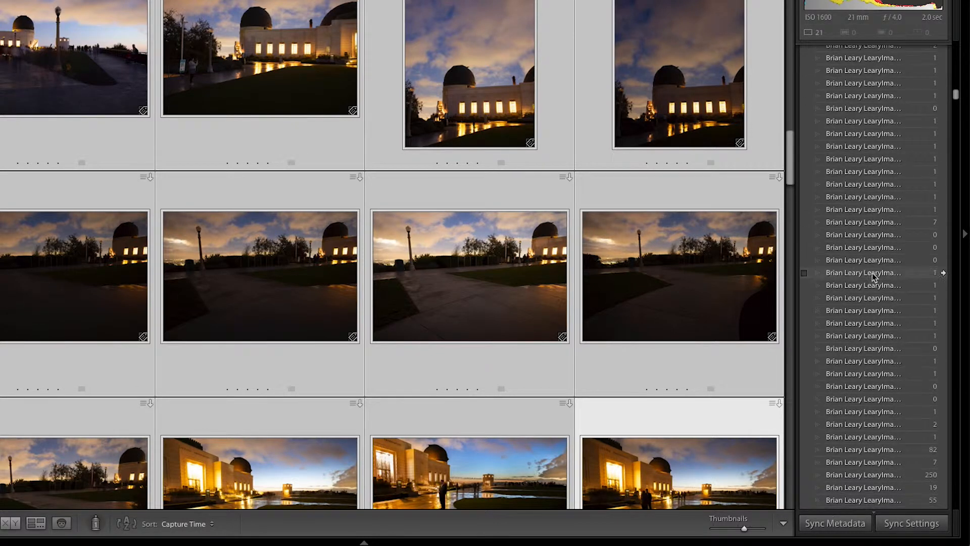
Step: Select only the three-star observatory photo and check its california keyword in the keyword list
scroll(620, 229, down, 6)
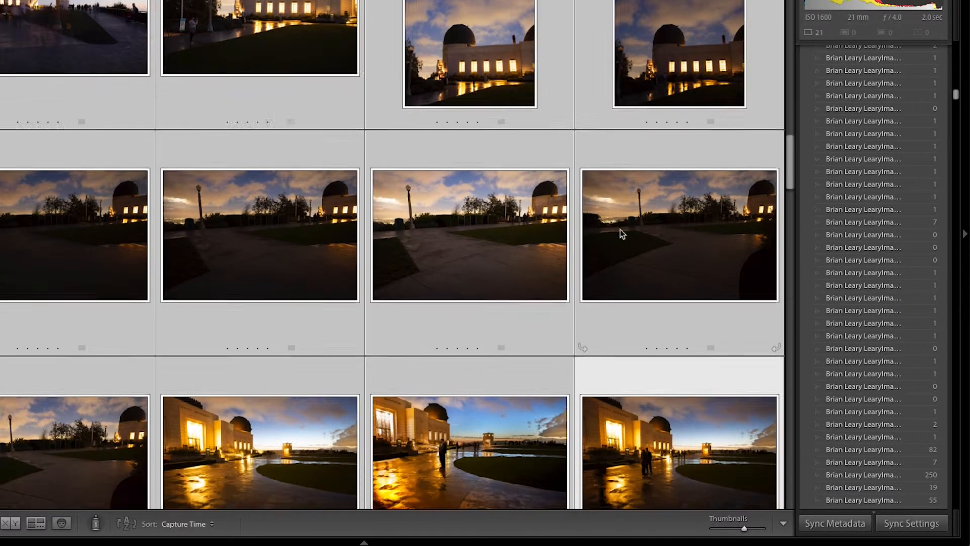
scroll(625, 293, down, 1)
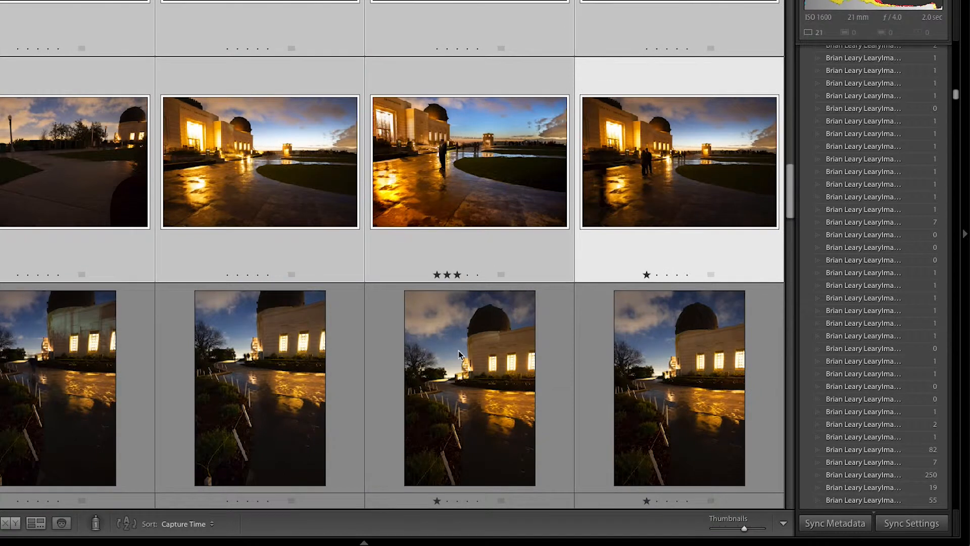
click(455, 83)
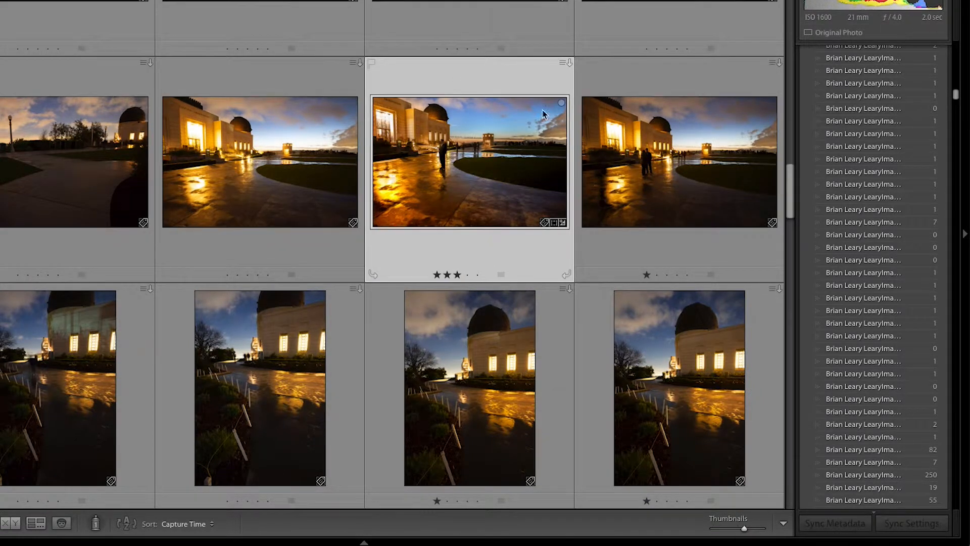
scroll(884, 210, down, 10)
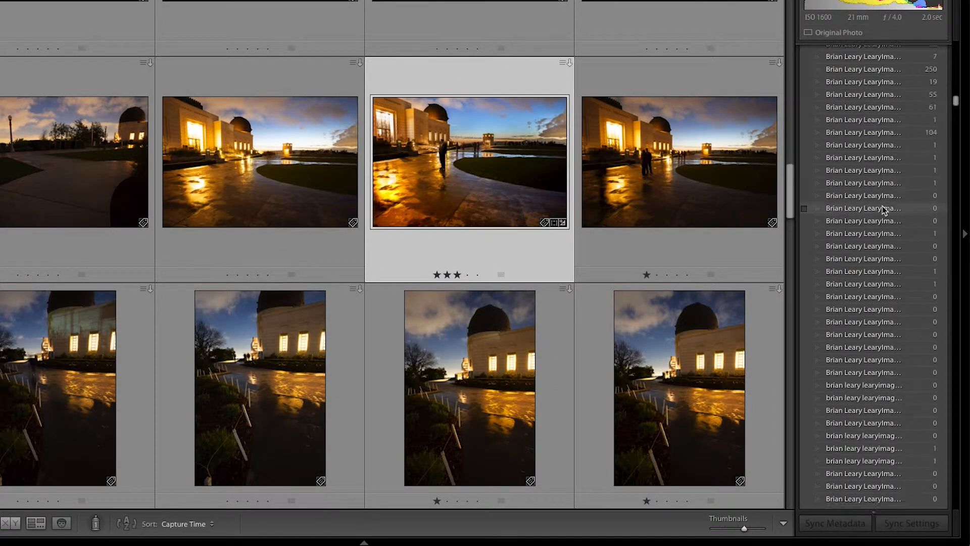
scroll(884, 210, down, 15)
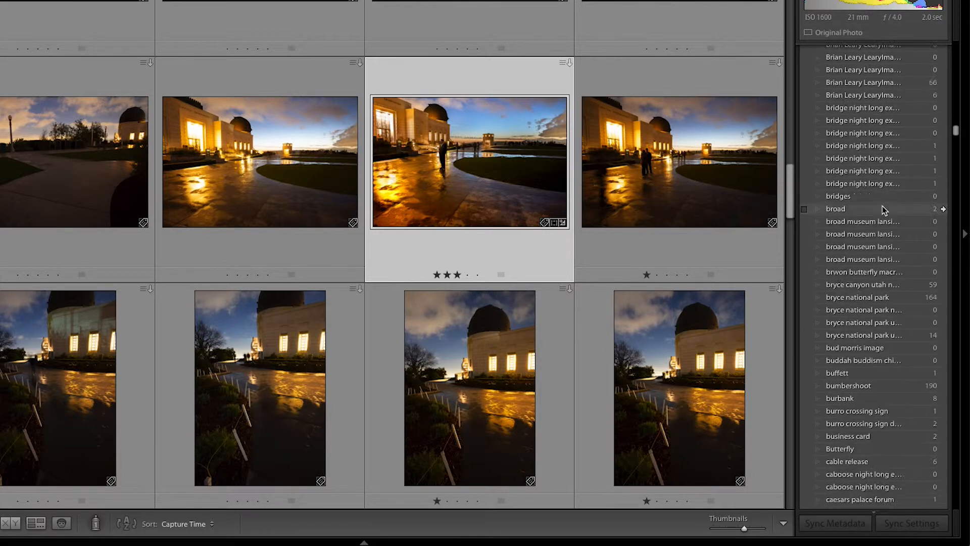
scroll(884, 209, up, 1)
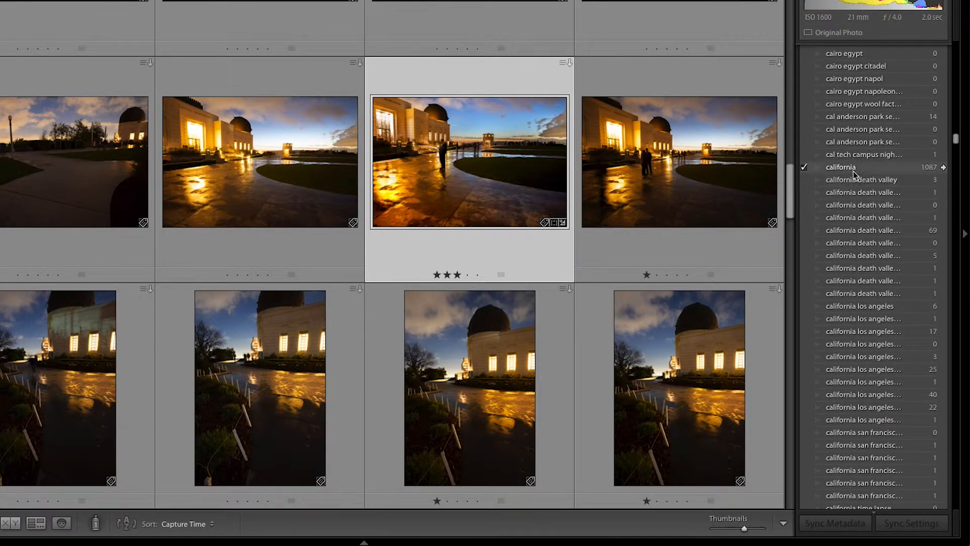
mouse_move(812, 170)
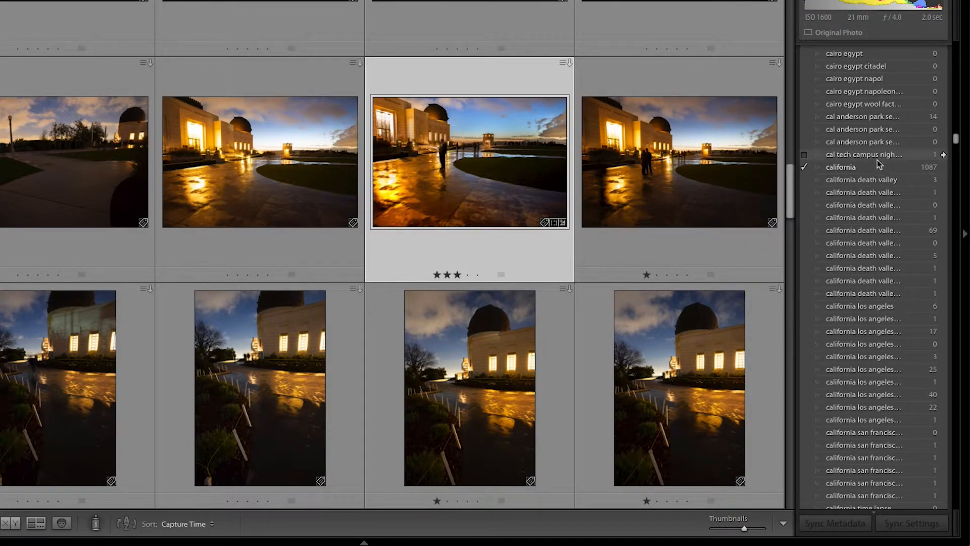
mouse_move(917, 169)
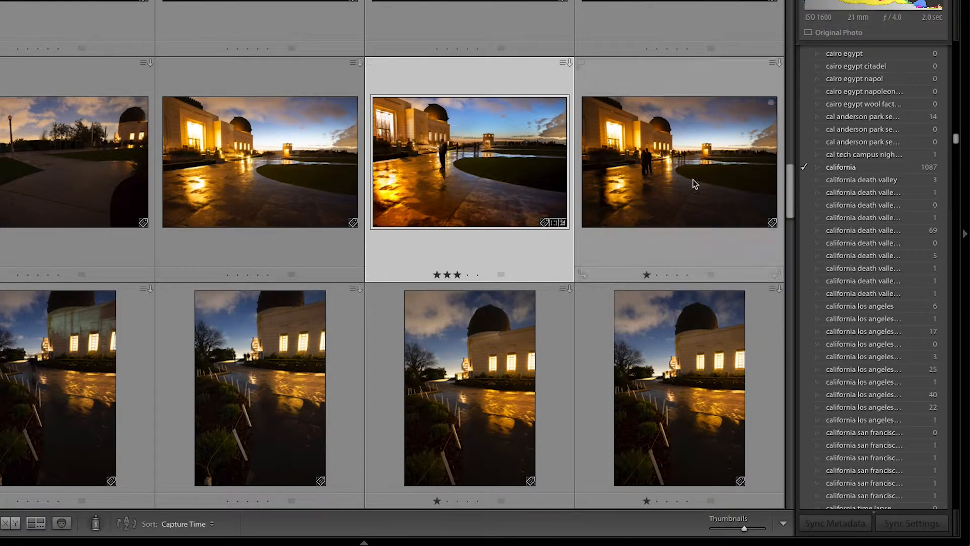
scroll(854, 202, up, 3)
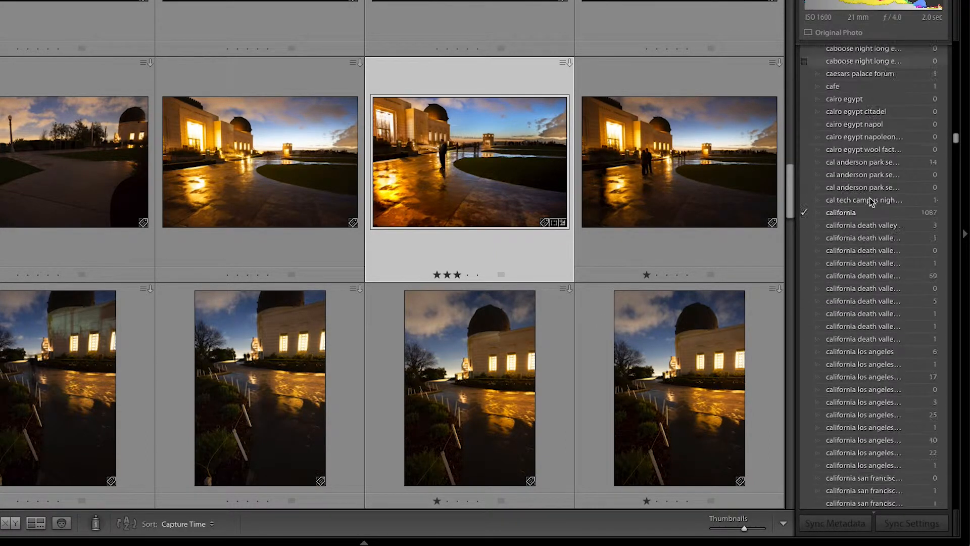
Step: Find night in the keyword list, assign it to the selected three-star observatory photo and remove it again
scroll(871, 201, down, 15)
scroll(871, 201, down, 20)
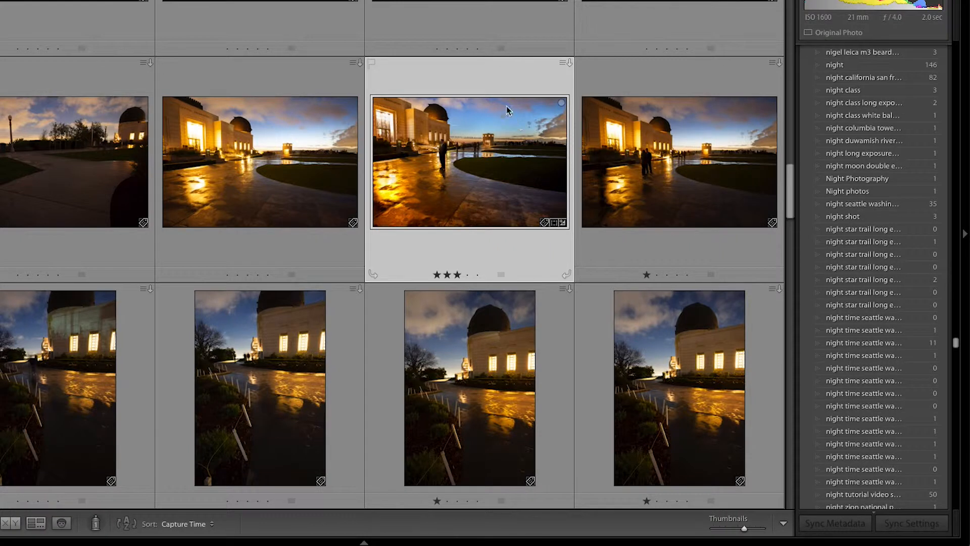
click(804, 65)
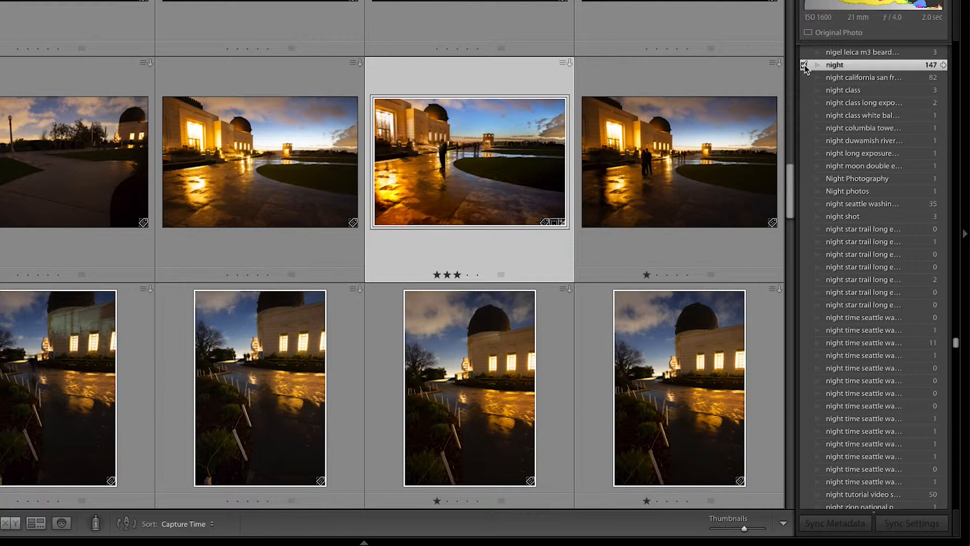
click(804, 65)
Step: Apply the night keyword directly from the keyword list to the three-star observatory photo
drag(834, 64, 531, 144)
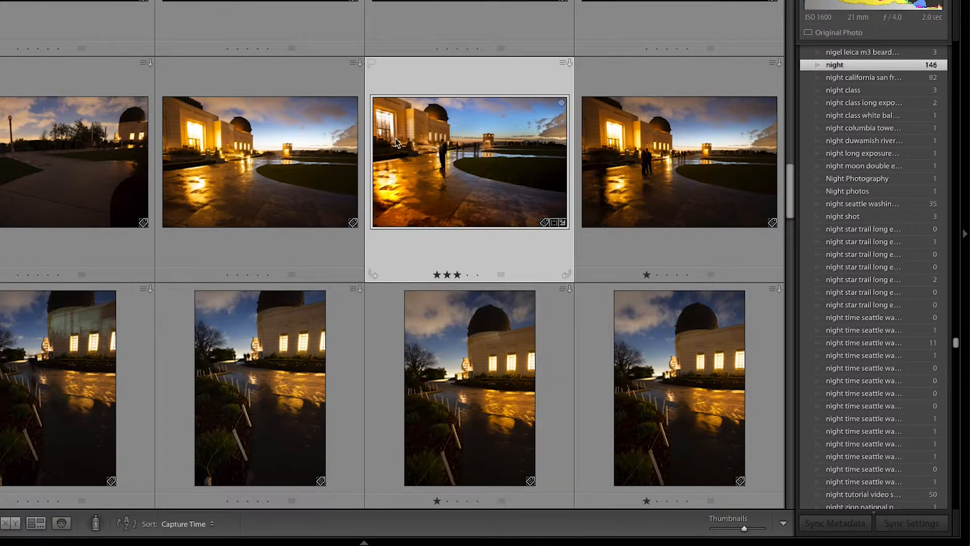
drag(441, 148, 832, 65)
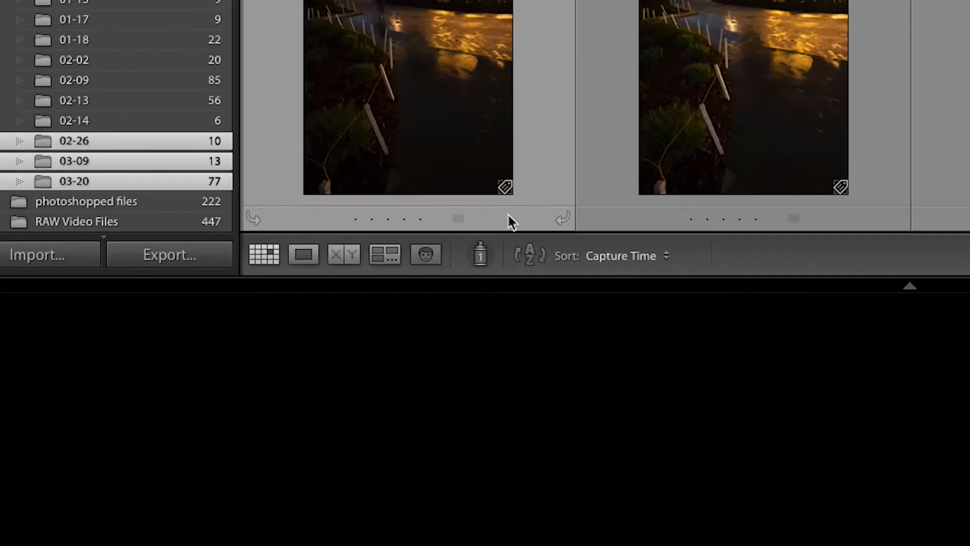
Step: Activate the Painter tool, set it to paint Keywords and enter griffith observatory as the keyword
click(480, 256)
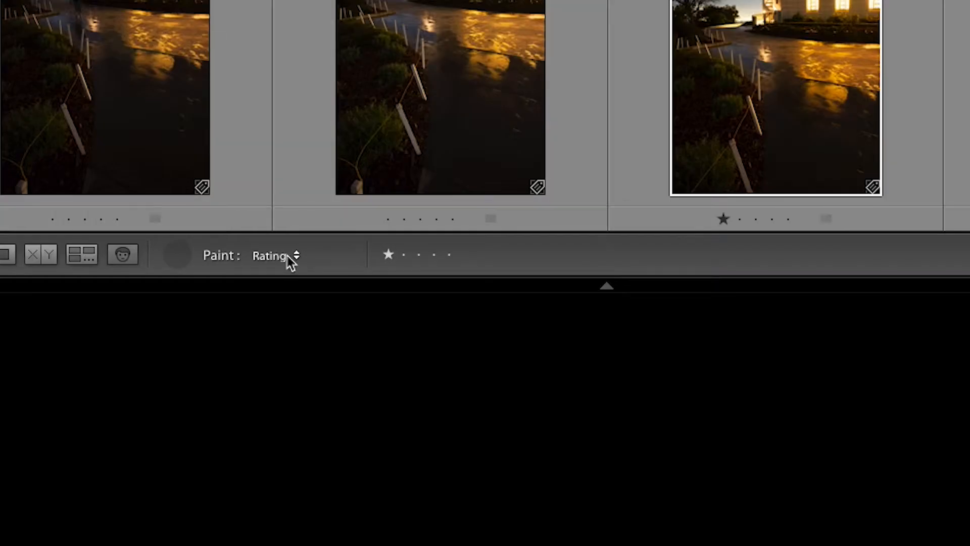
click(262, 254)
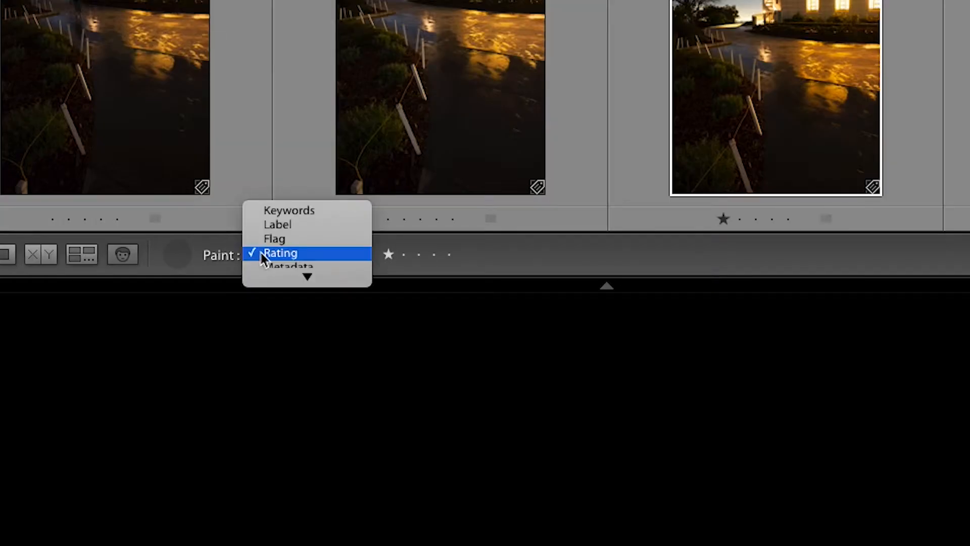
click(294, 211)
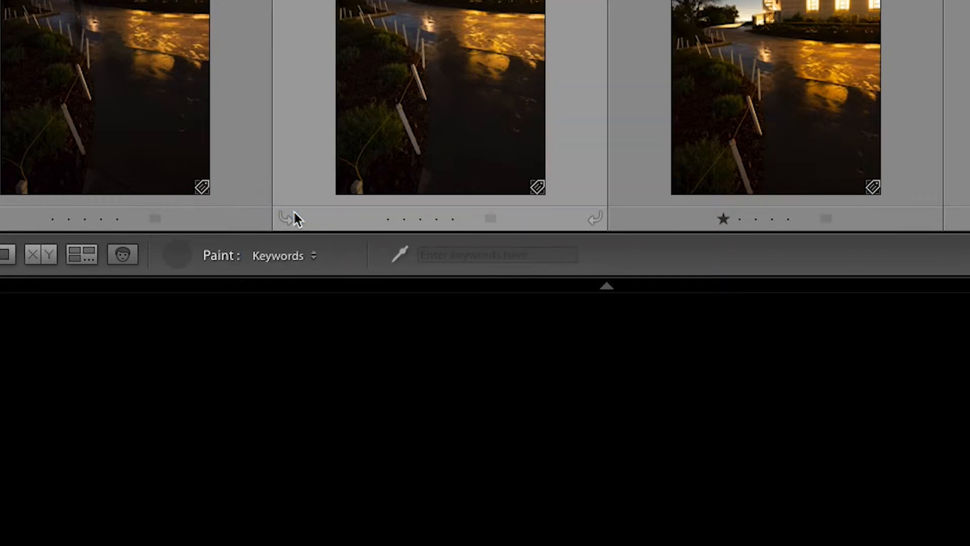
click(460, 257)
text(griffith observatory)
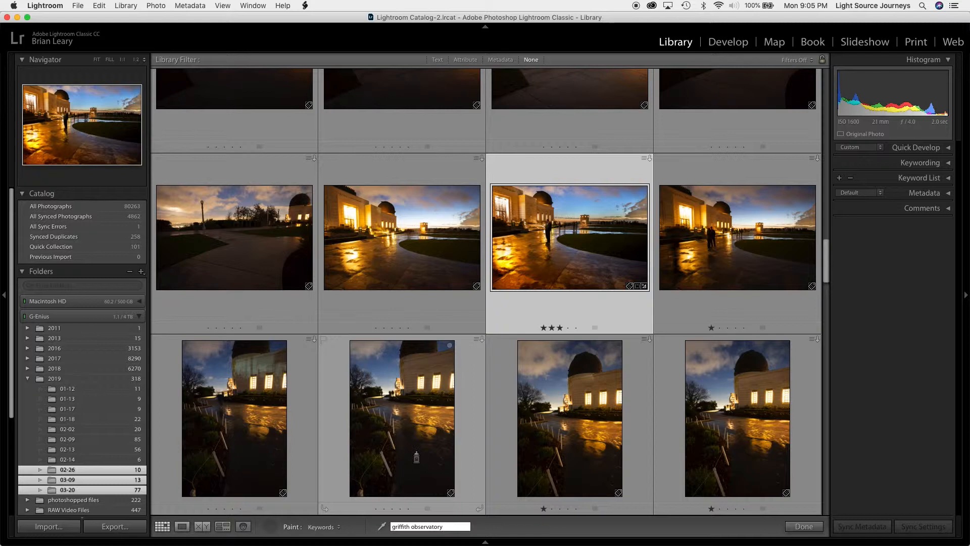
Step: Paint the griffith observatory keyword onto the observatory photos in the grid and put the Painter tool away
click(386, 402)
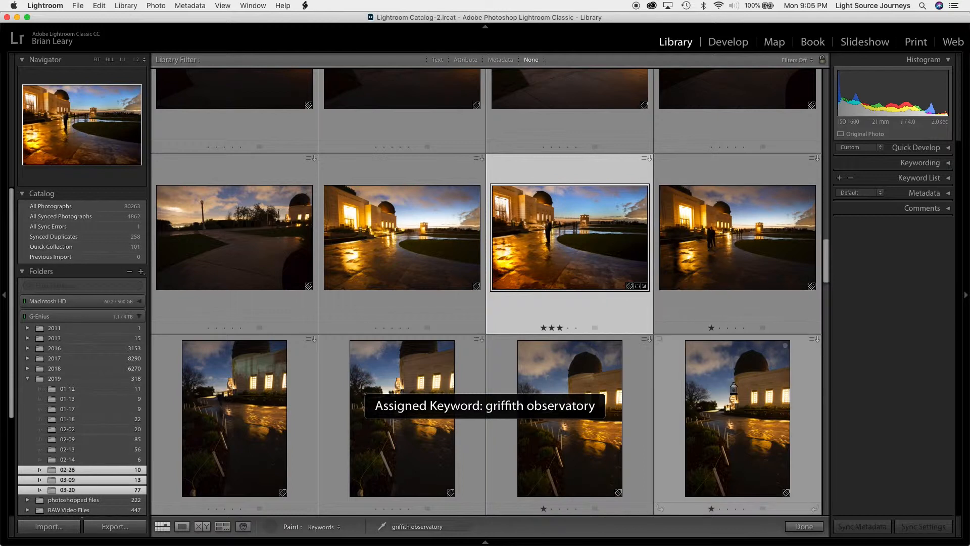
scroll(594, 380, up, 1)
scroll(594, 380, up, 5)
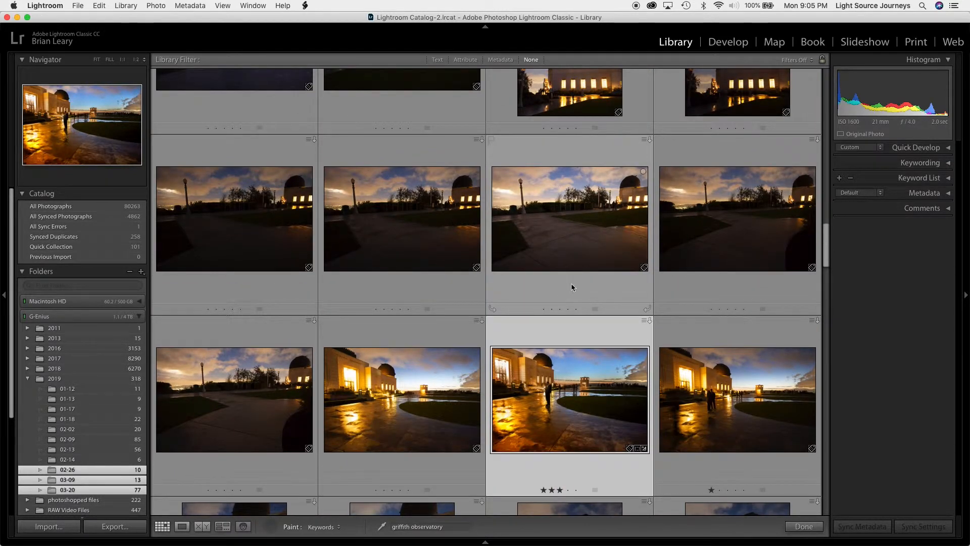
click(574, 208)
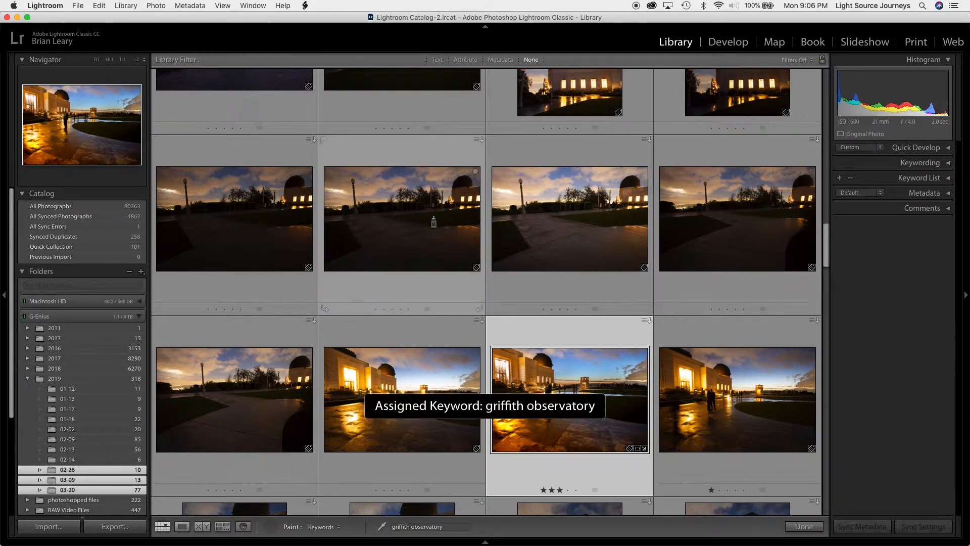
scroll(252, 222, up, 4)
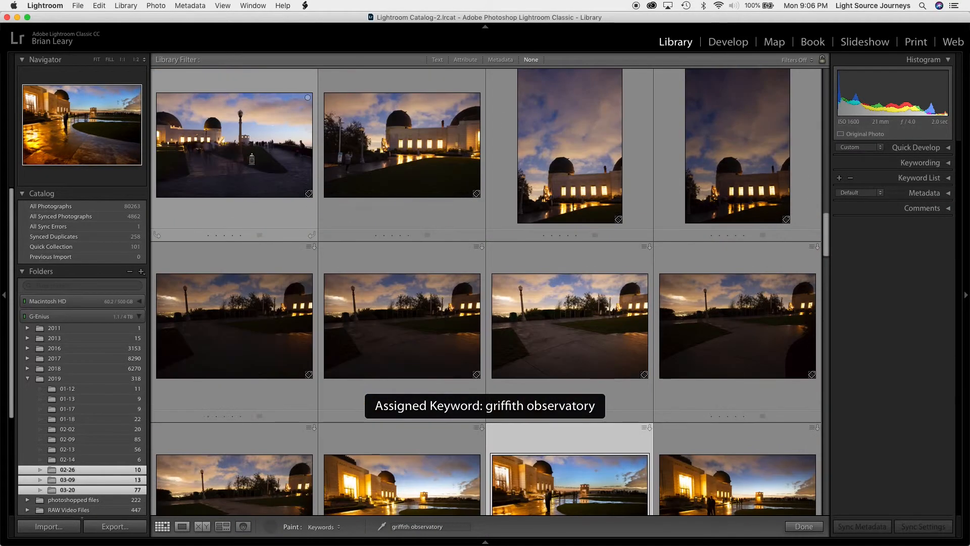
click(399, 146)
click(581, 156)
click(768, 160)
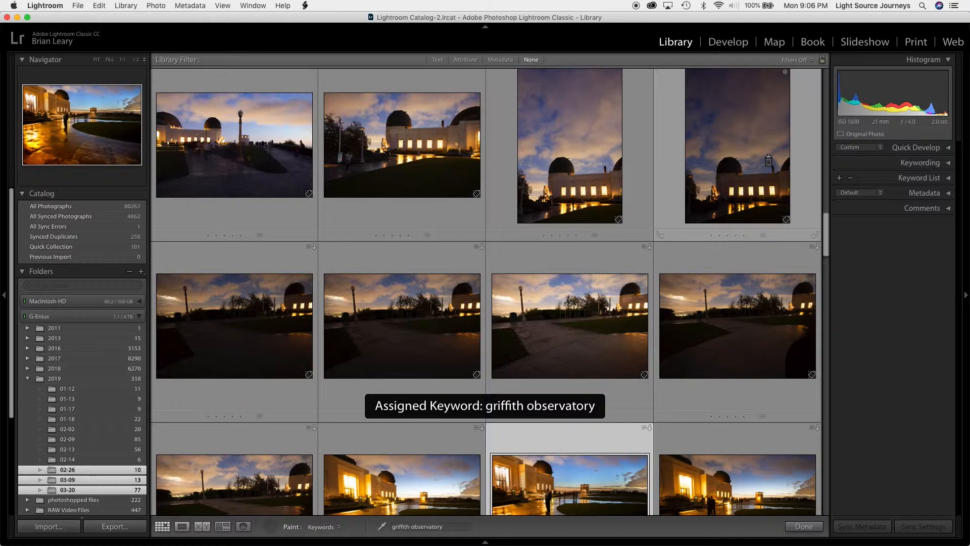
scroll(768, 160, up, 6)
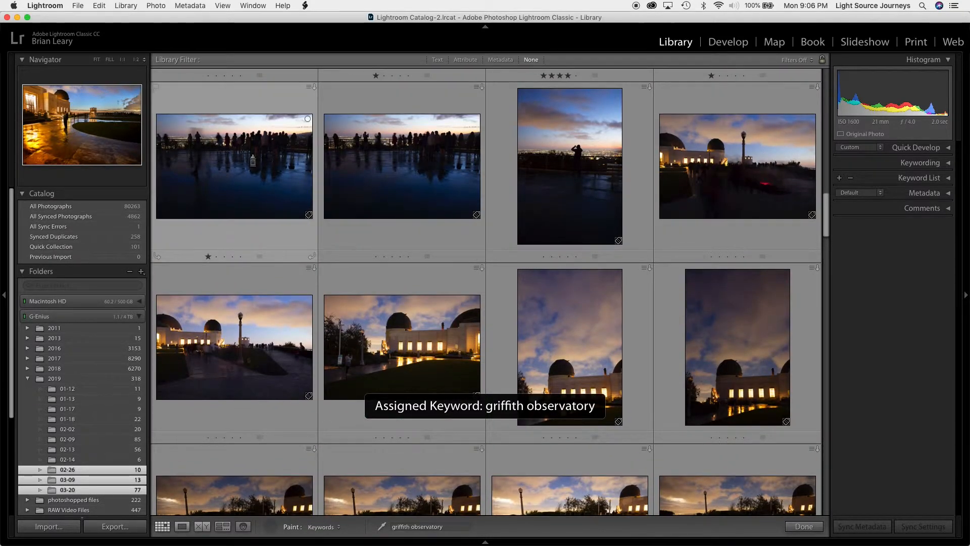
scroll(253, 160, up, 10)
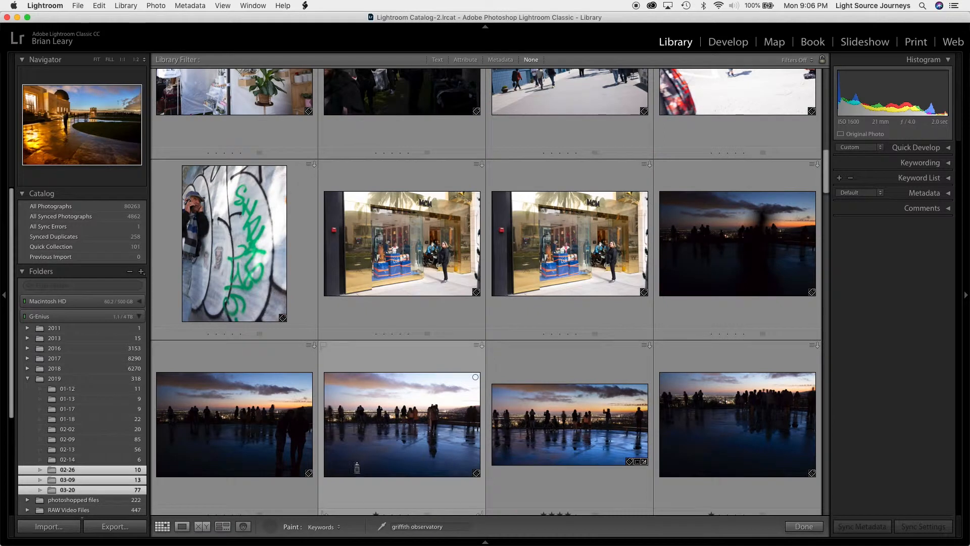
click(273, 525)
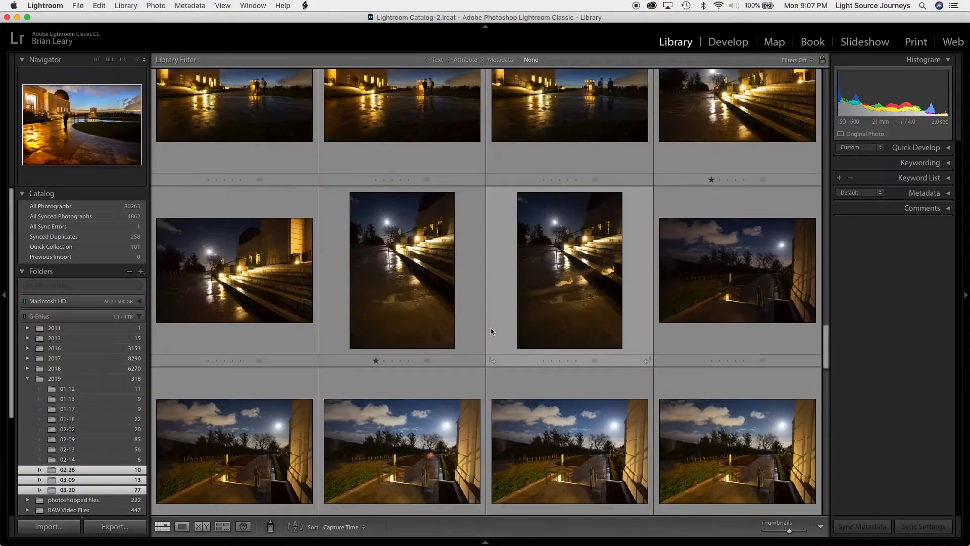
Step: Open the four-star photo of people at the railing at dusk in Loupe view and add the keyword silhouette
scroll(490, 326, down, 5)
scroll(491, 329, down, 10)
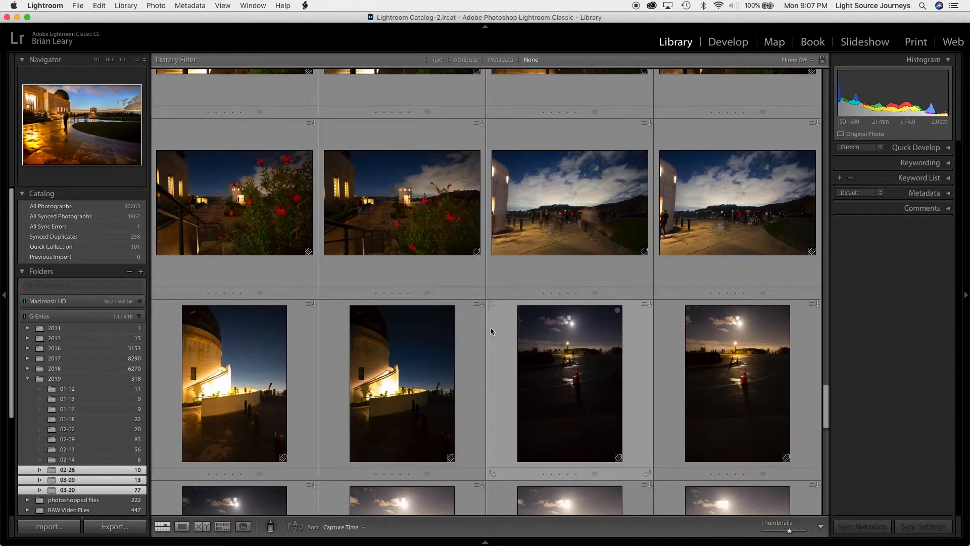
scroll(490, 326, up, 10)
scroll(490, 326, up, 10)
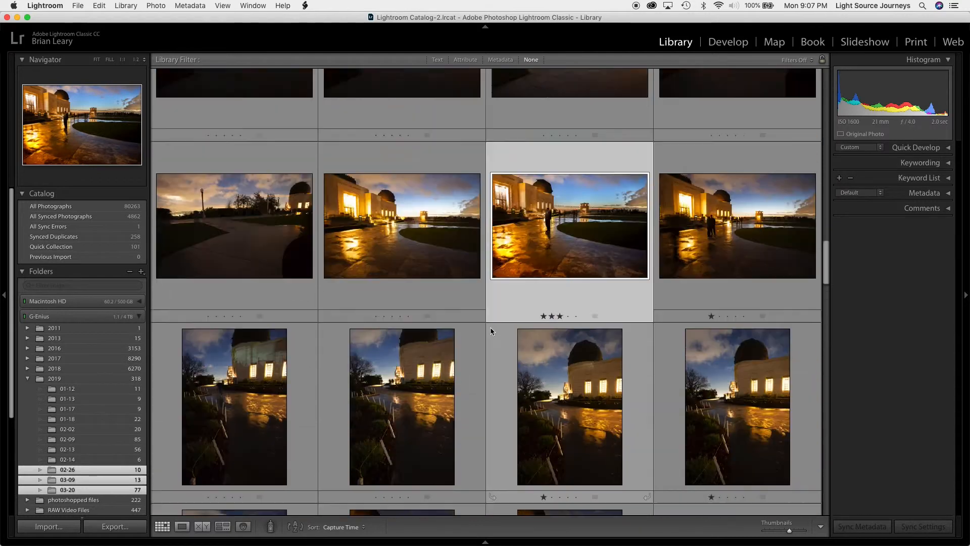
scroll(490, 326, up, 5)
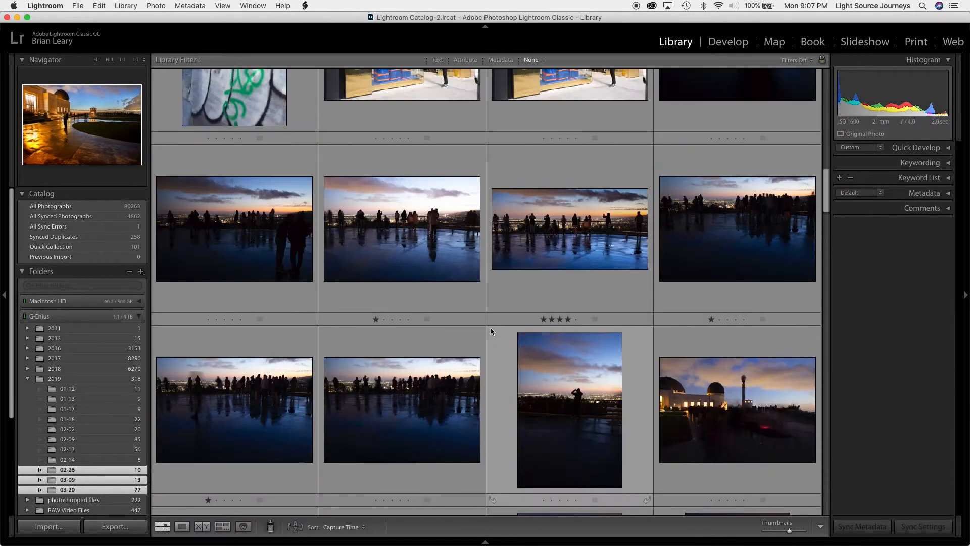
double_click(568, 178)
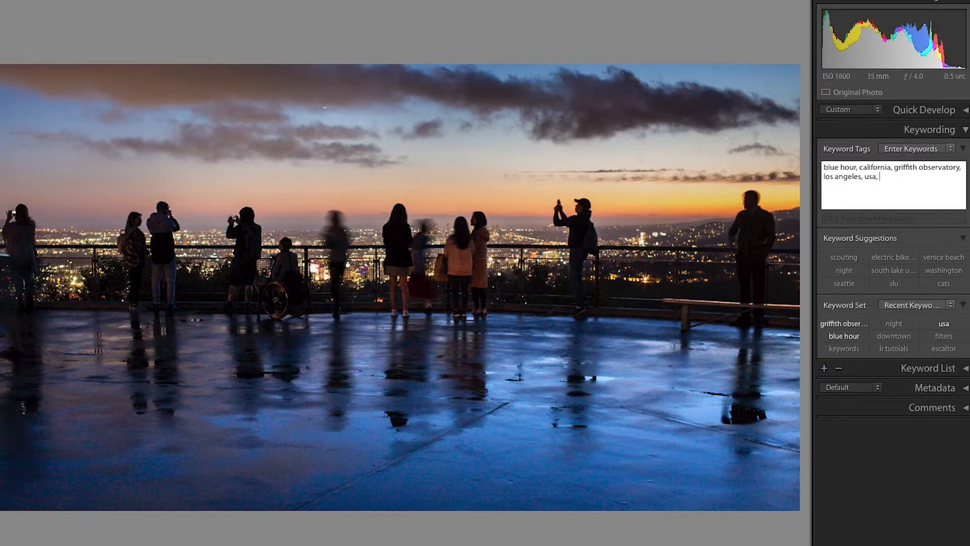
text(silhouette)
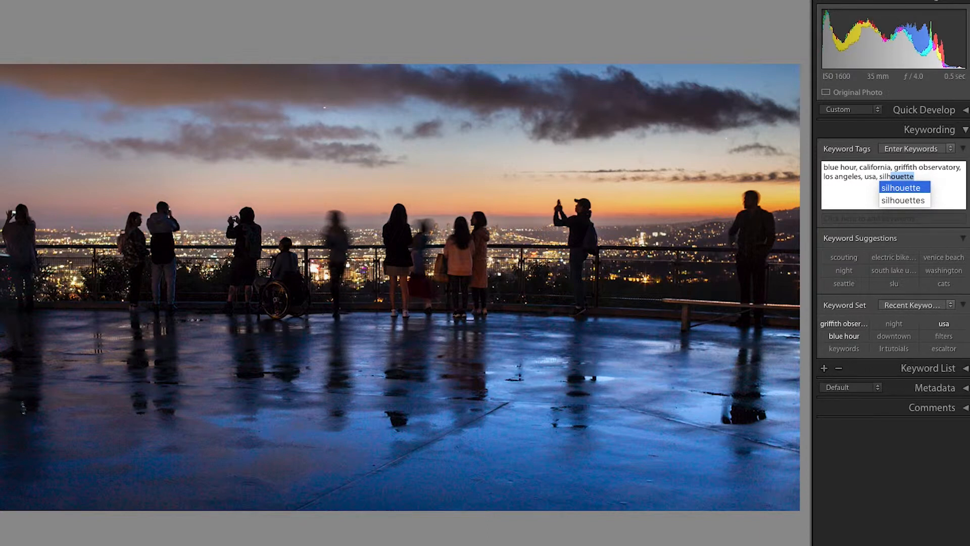
key(Return)
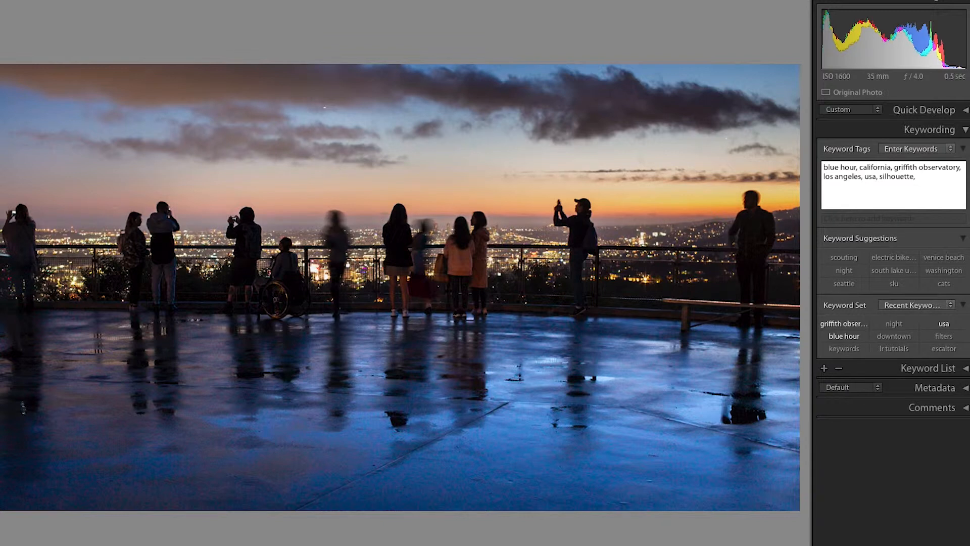
Step: Add the keywords sunset, reflections, people, people taking pictures, wheel chair, city lights and city view, and return to the grid
text(sunset,)
text(reflections,)
text(people, people taking)
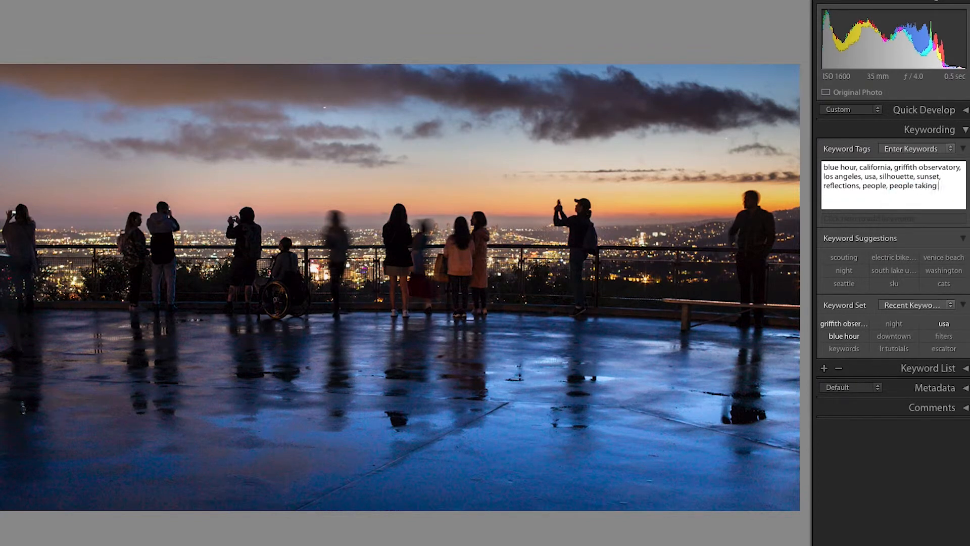
text( pictures, wheel chair)
text(, city light)
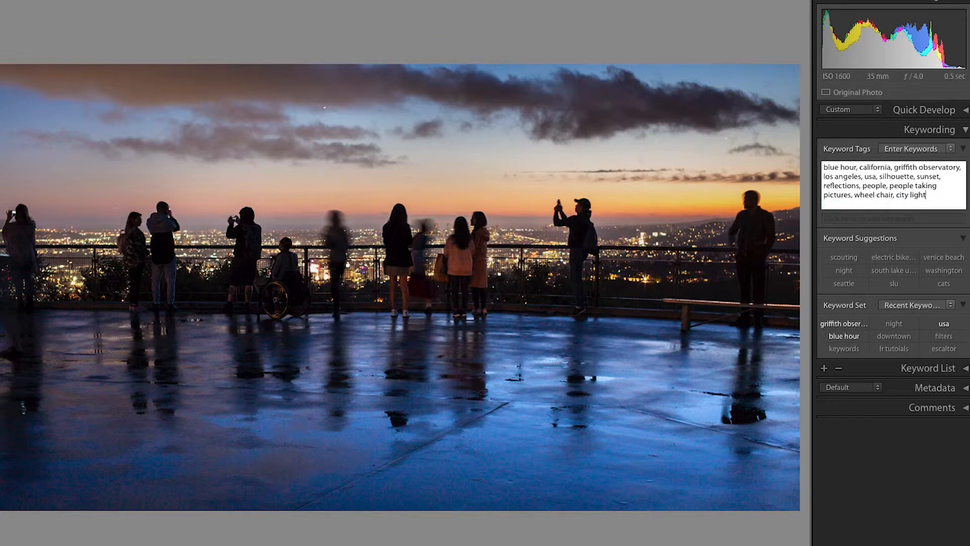
text(s, city view)
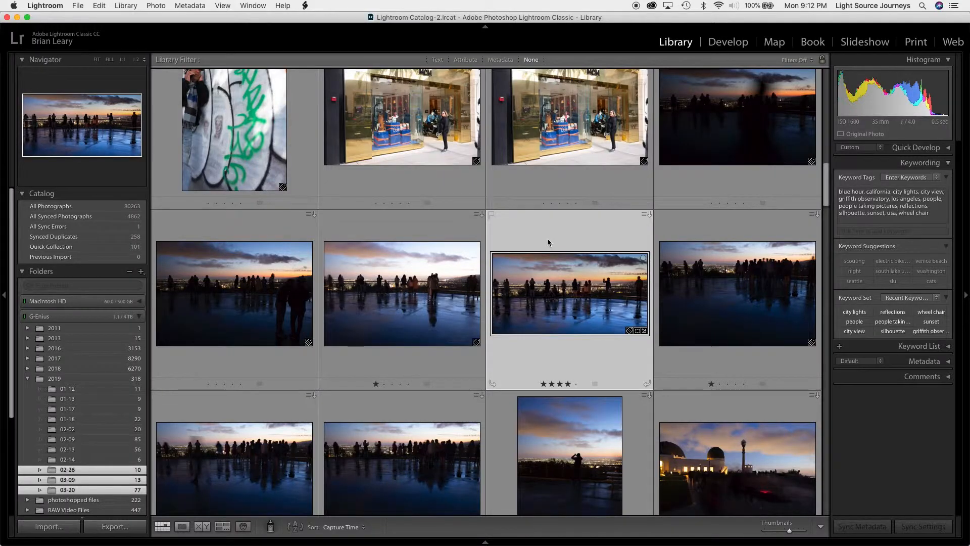
key(g)
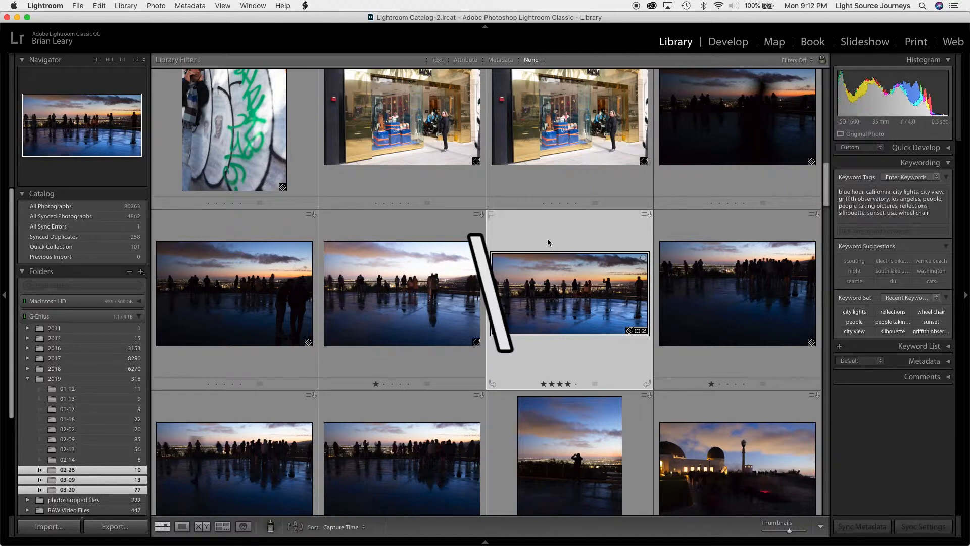
Step: Hide the library filter bar, show it again and open its text search
key(backslash)
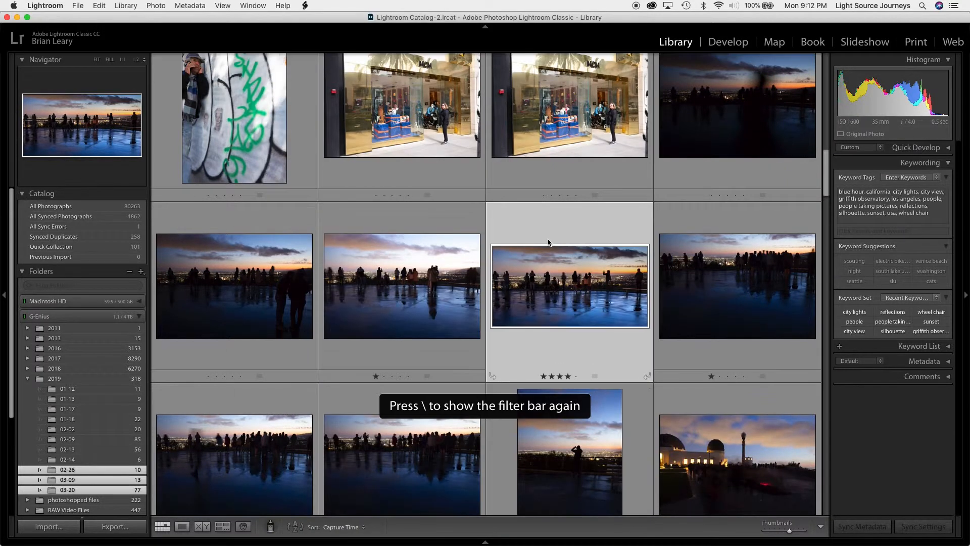
key(backslash)
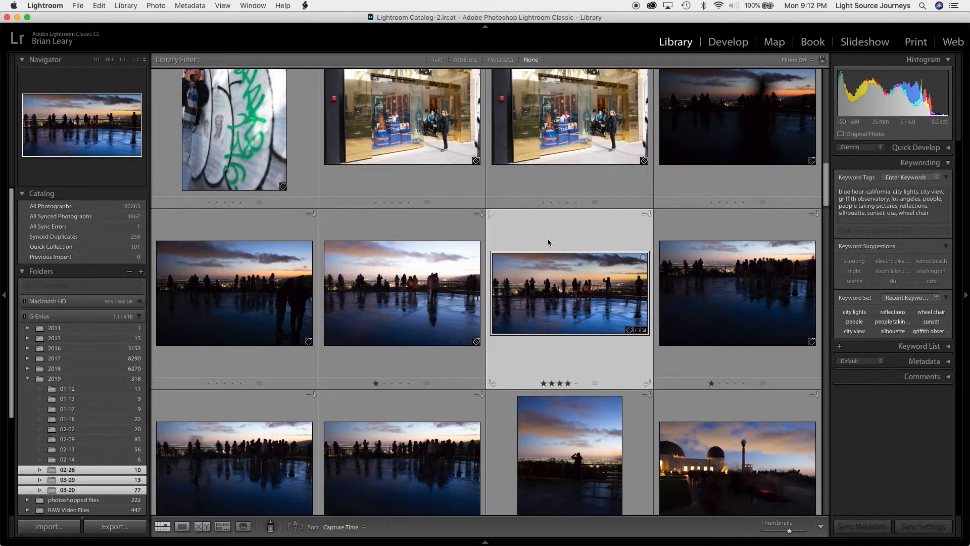
key(super+f)
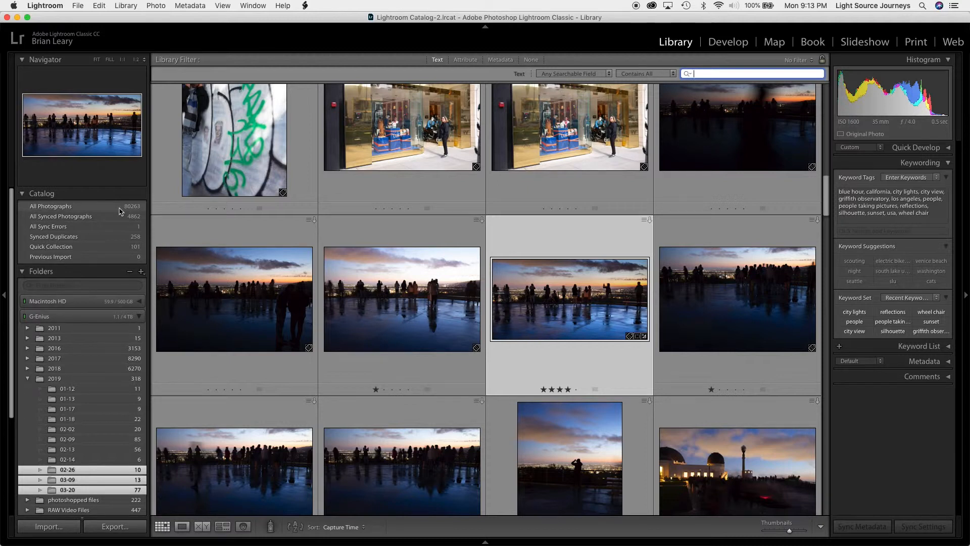
Step: Show all photographs in the catalog and browse through the grid
click(120, 209)
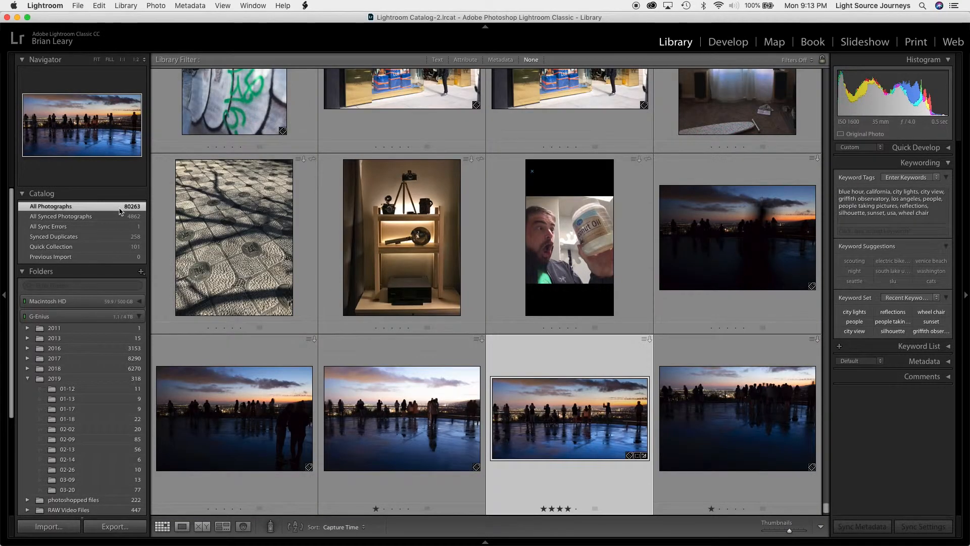
scroll(272, 309, up, 15)
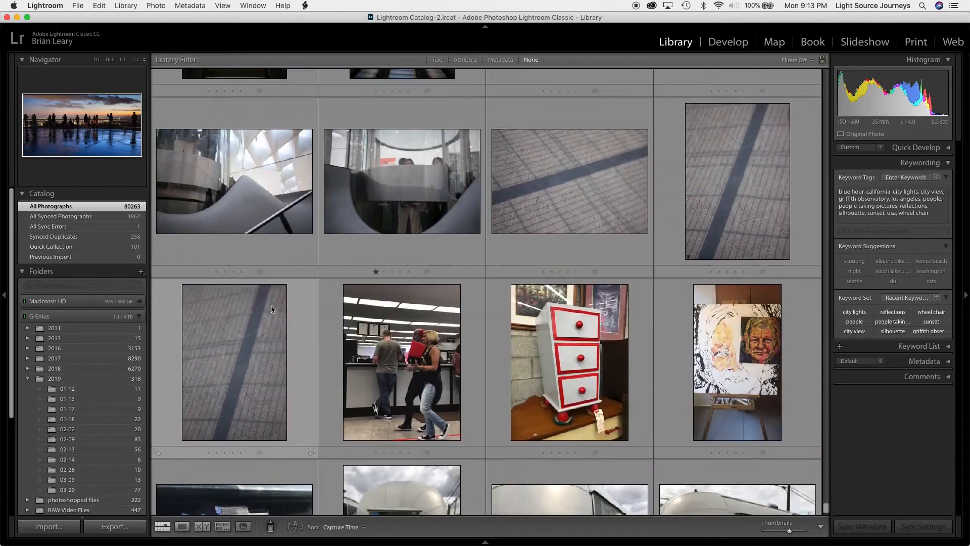
scroll(272, 309, up, 10)
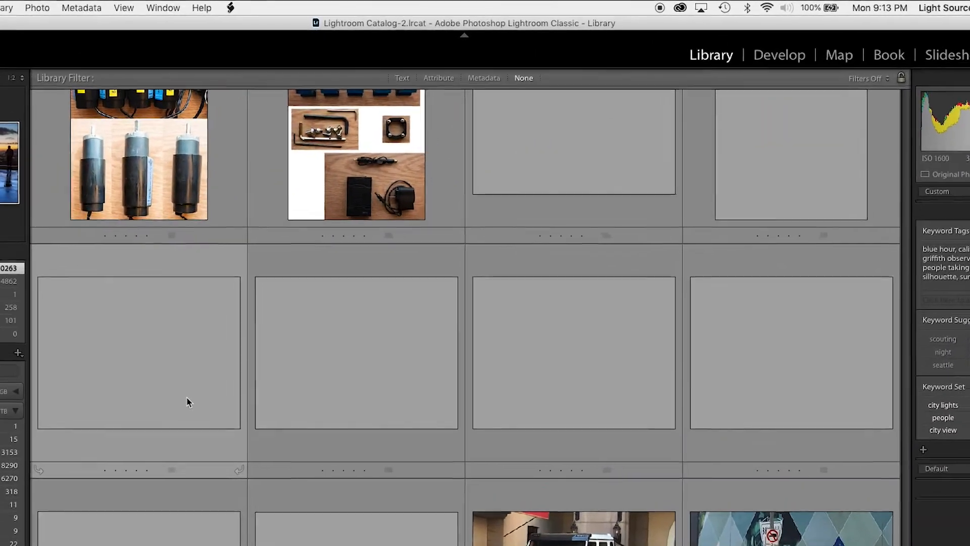
scroll(237, 283, up, 5)
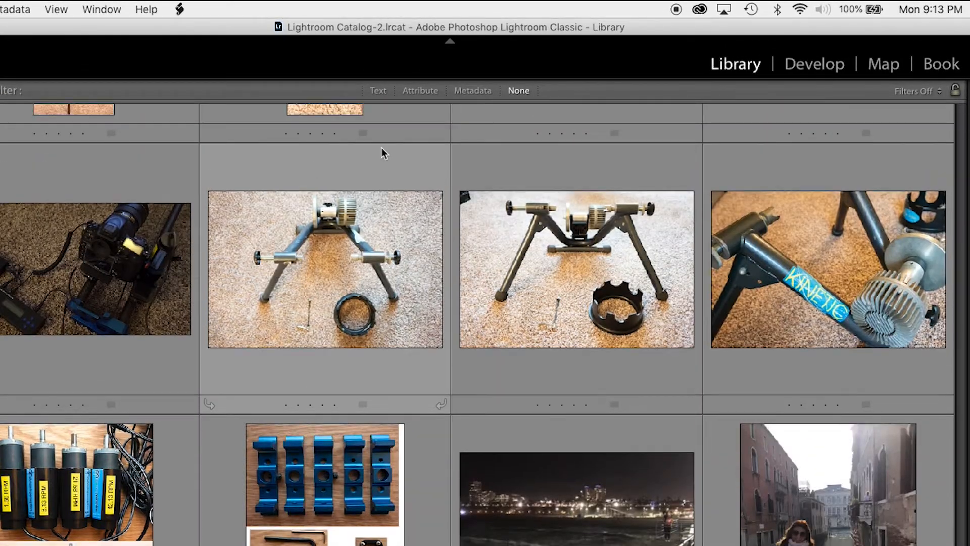
Step: Filter all photographs by text, searching any searchable field for norway, and browse the matching photos
click(378, 91)
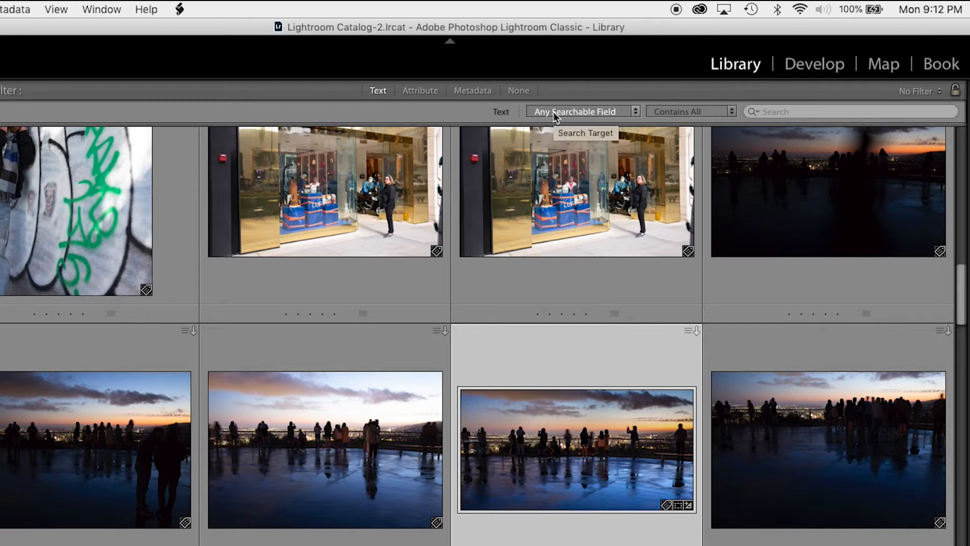
click(553, 111)
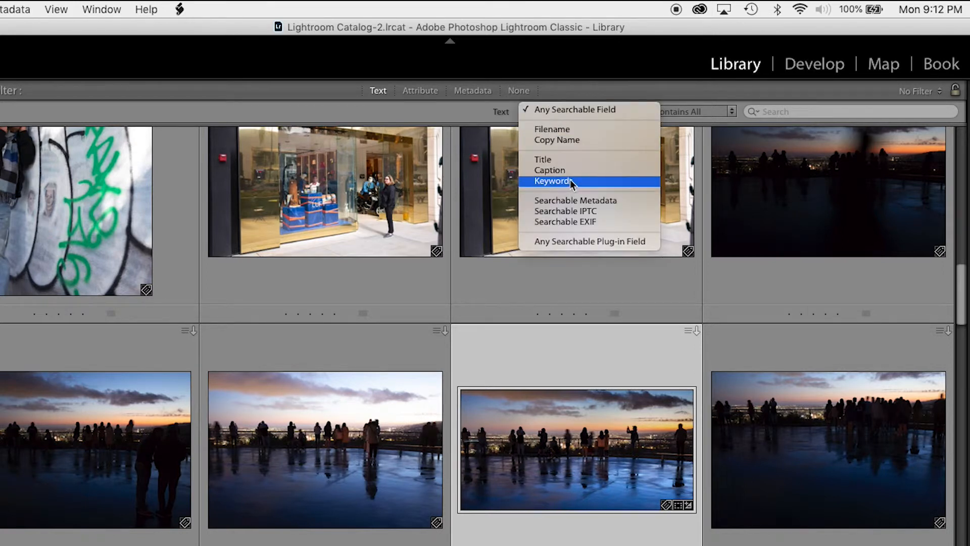
click(581, 110)
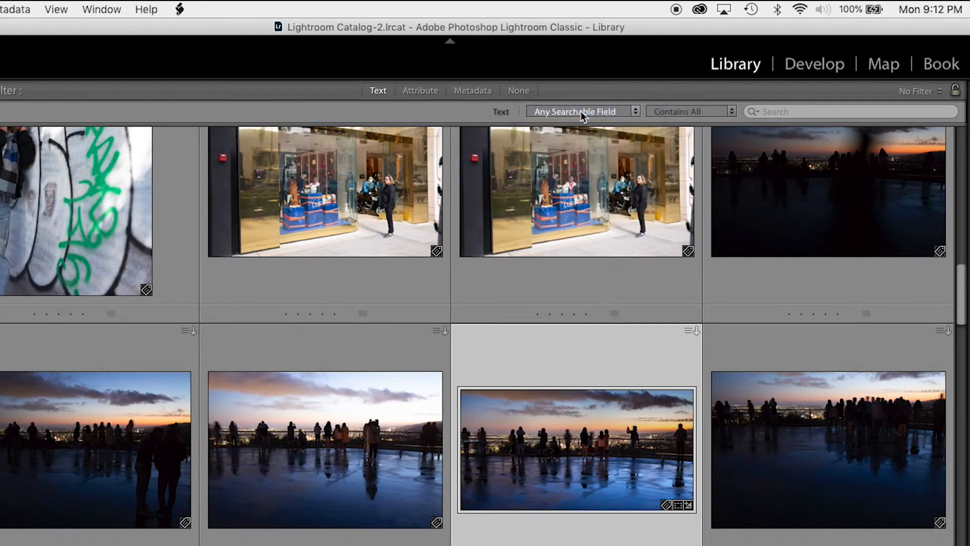
click(788, 110)
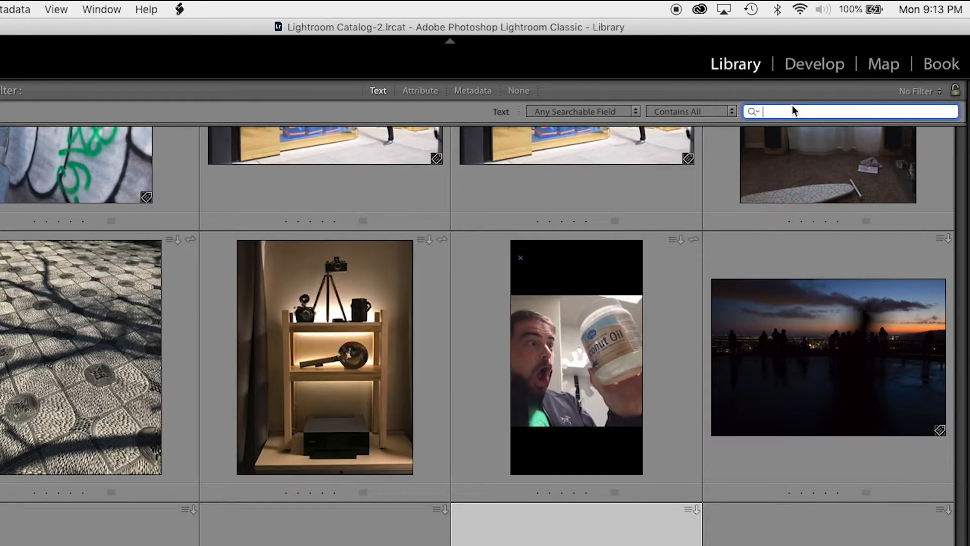
text(norway)
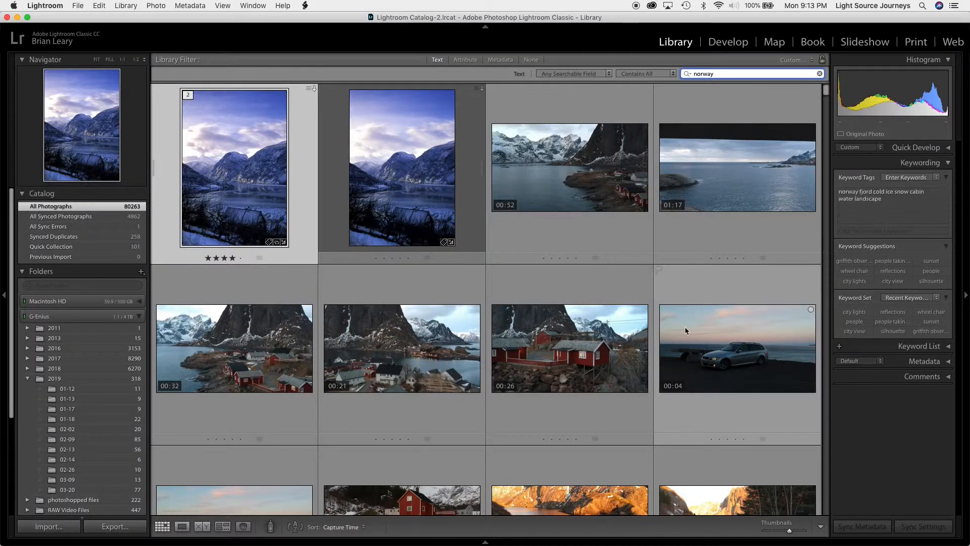
scroll(684, 326, down, 10)
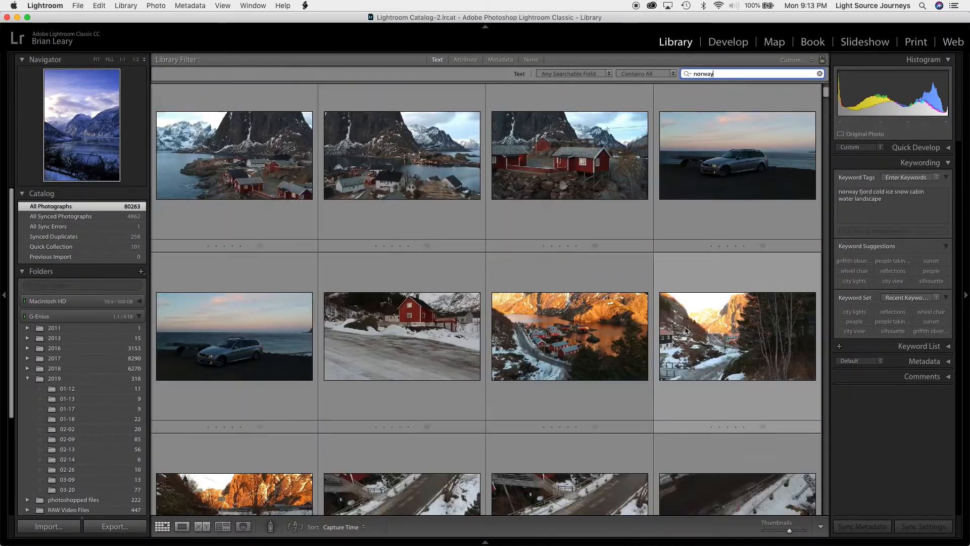
scroll(685, 331, down, 15)
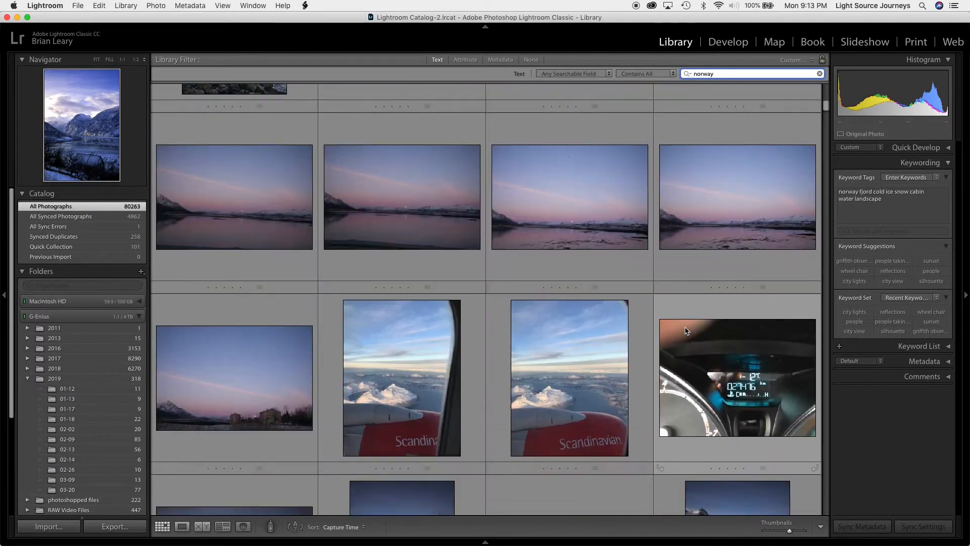
scroll(686, 331, down, 15)
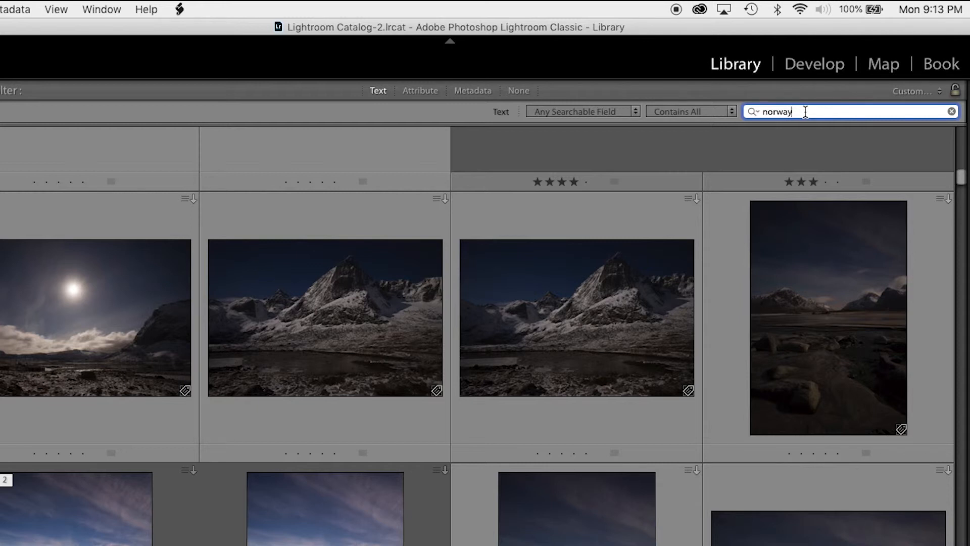
Step: Extend the text search to norway, northern lights and browse the matching aurora photos
text(,)
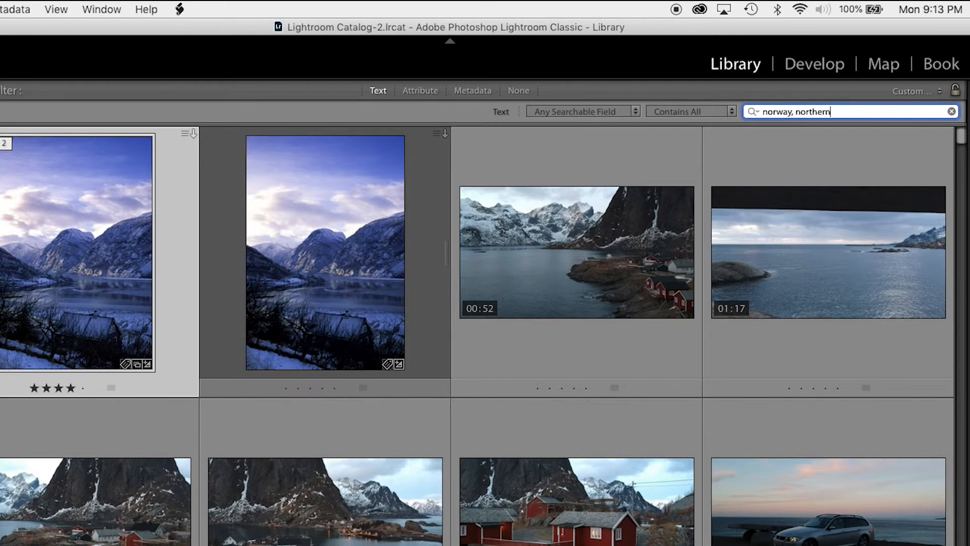
text(northern lights)
scroll(430, 398, down, 10)
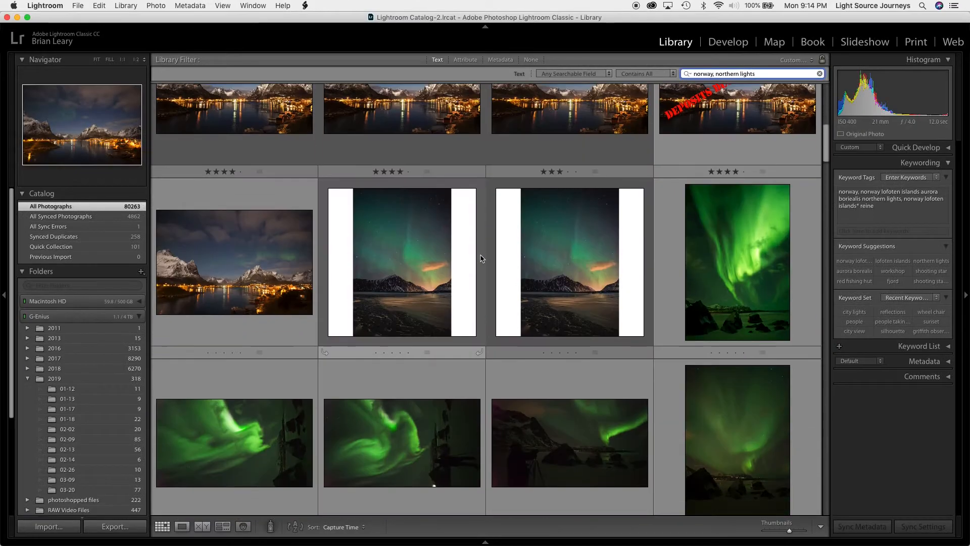
scroll(481, 259, down, 15)
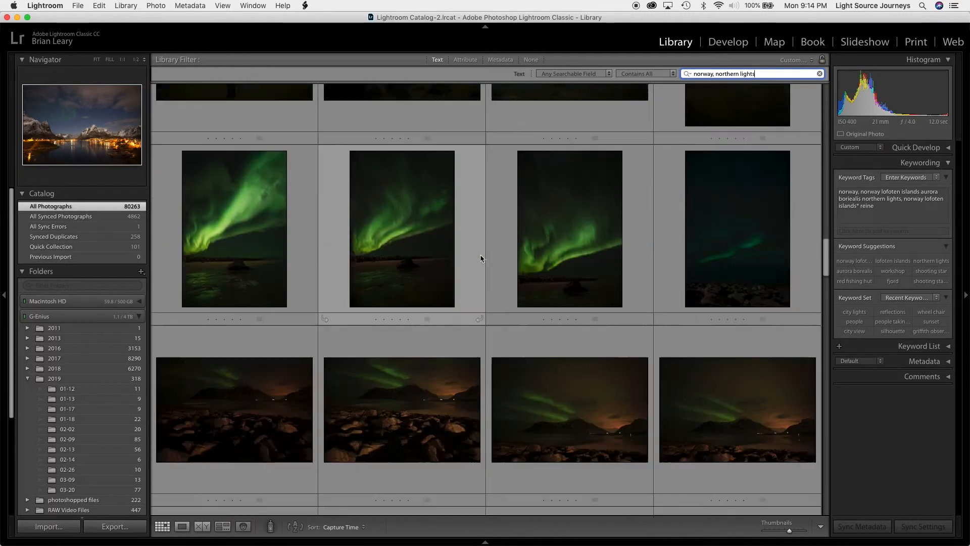
scroll(481, 258, down, 15)
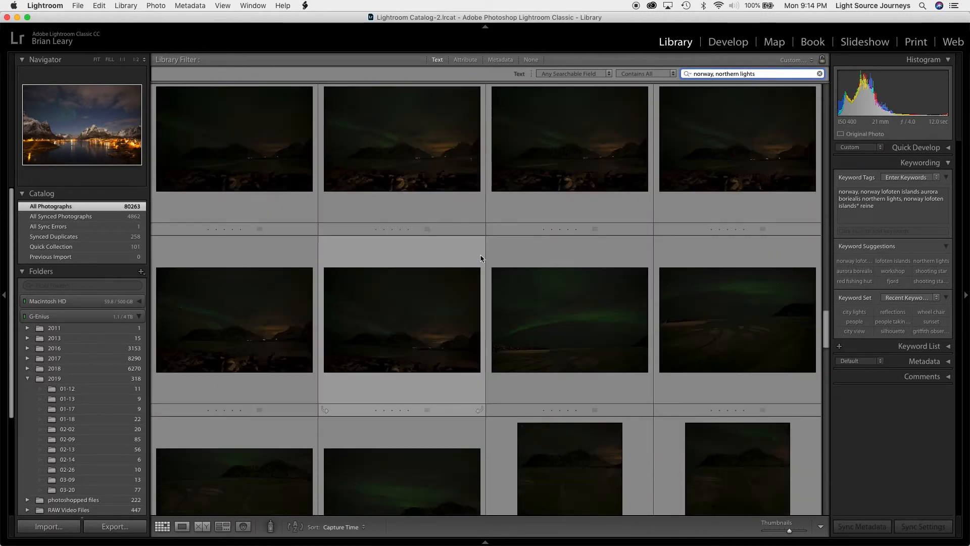
scroll(481, 258, down, 15)
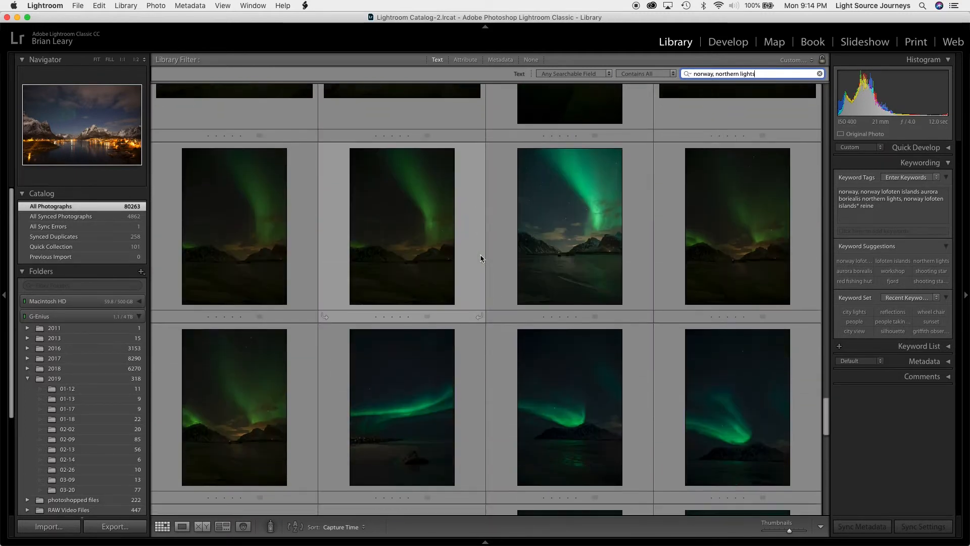
scroll(481, 258, down, 5)
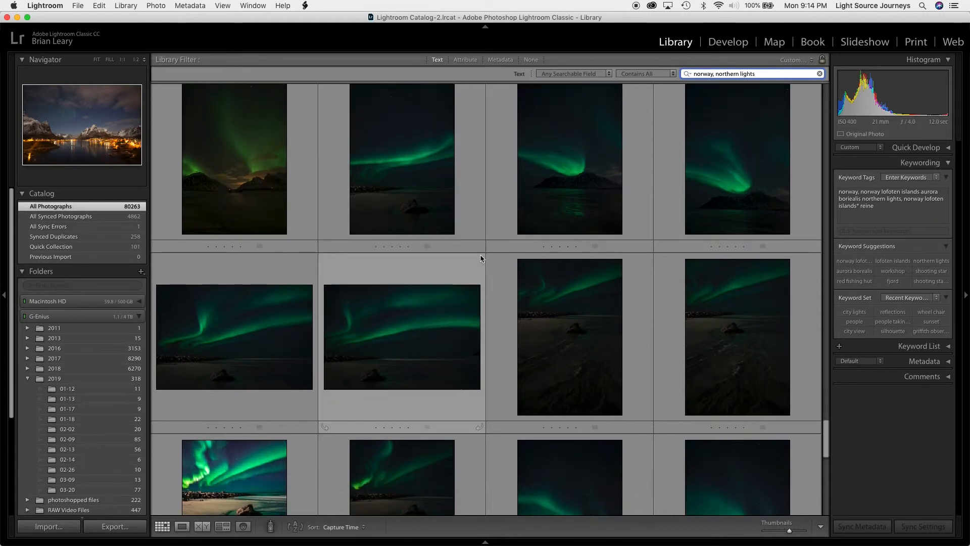
scroll(319, 352, down, 5)
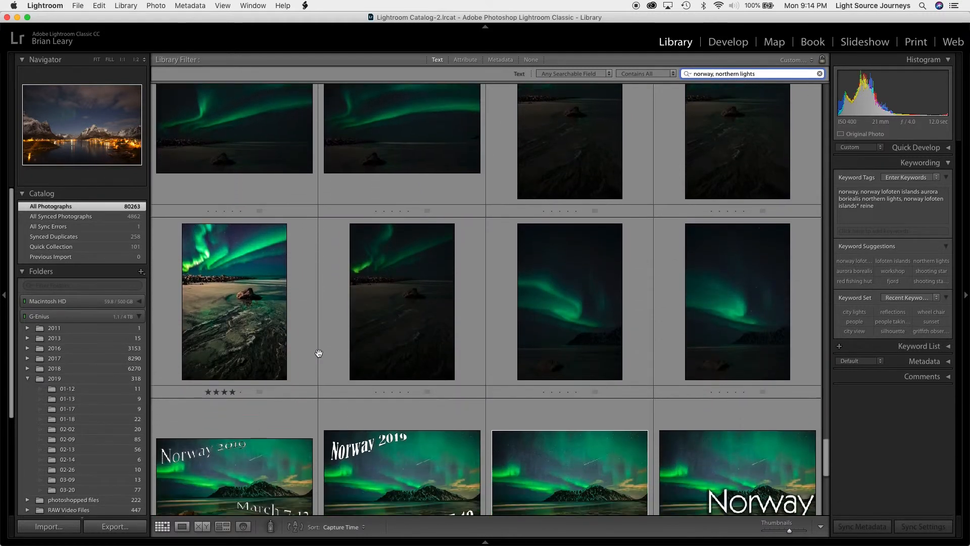